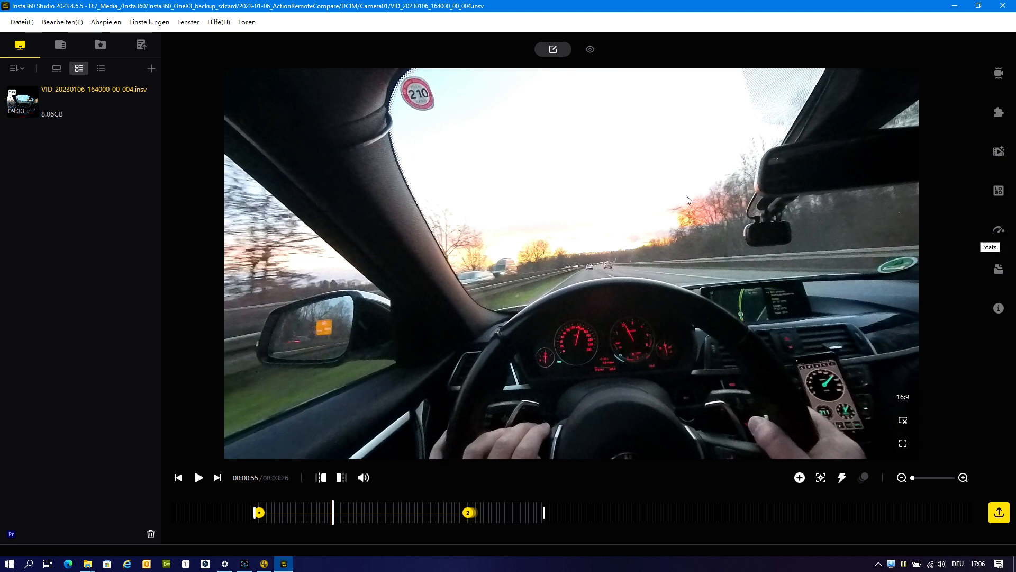
Show the editing sidebar and open the advanced template settings for the Stats overlay.
click(188, 22)
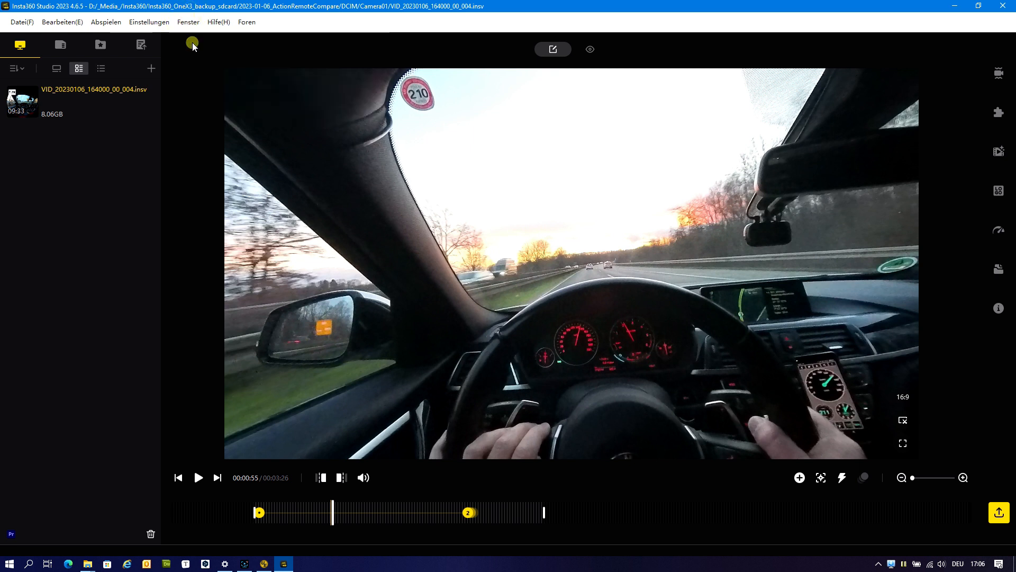
click(192, 38)
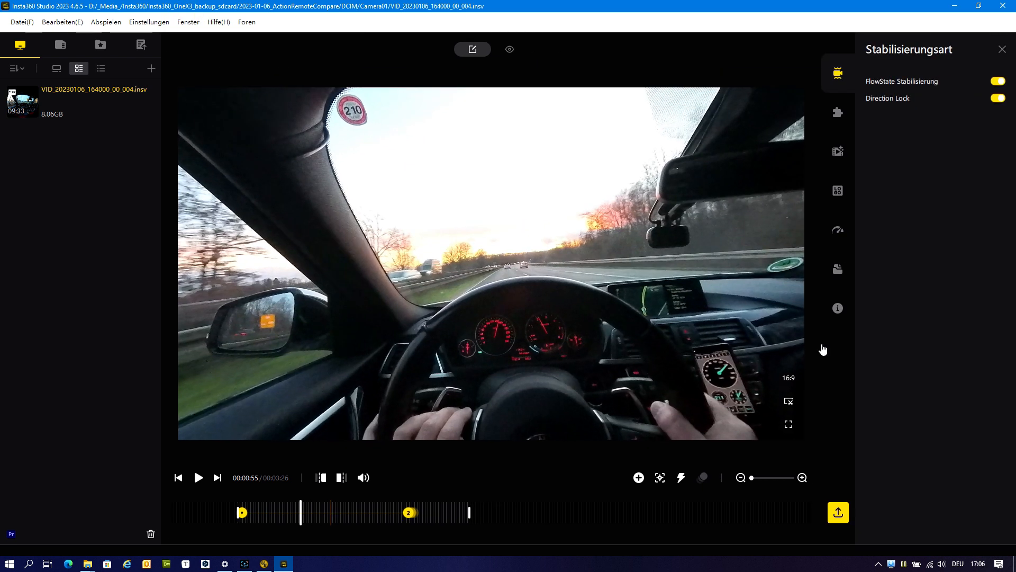
click(837, 229)
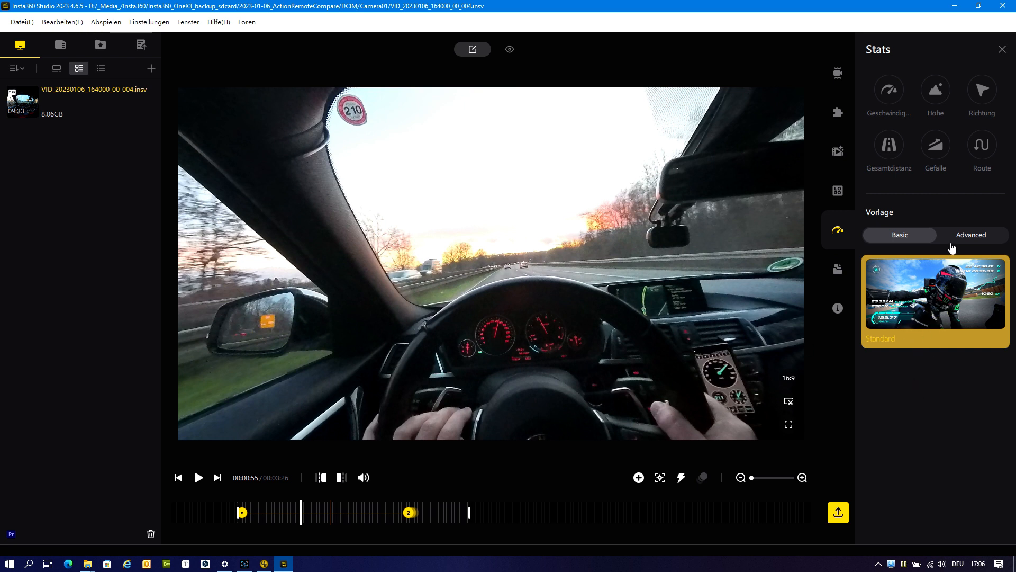
click(960, 236)
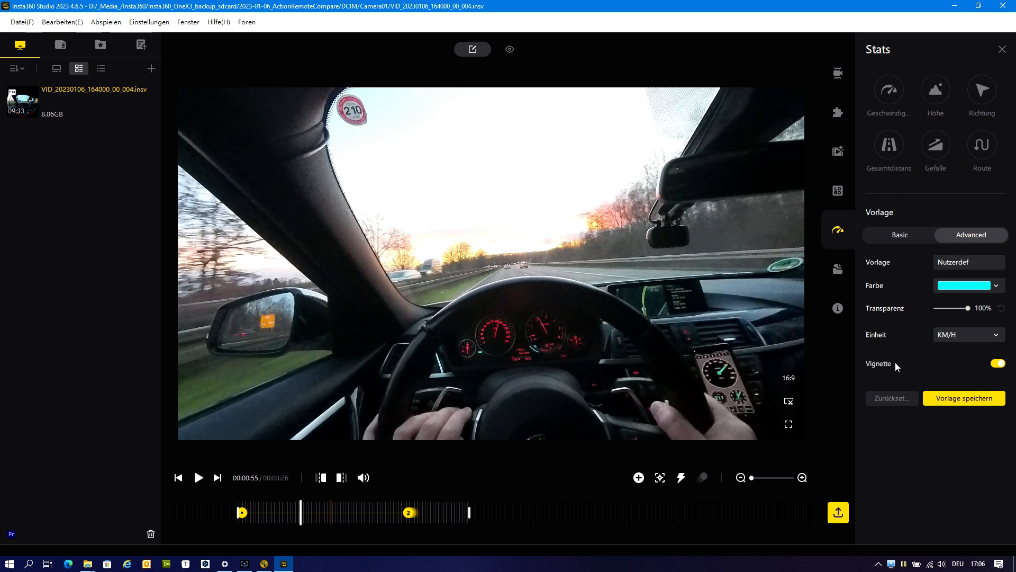
Enable all six stats overlays: route, direction, altitude, speed, total distance and slope.
click(982, 145)
click(983, 91)
click(935, 91)
click(890, 91)
click(889, 146)
click(941, 142)
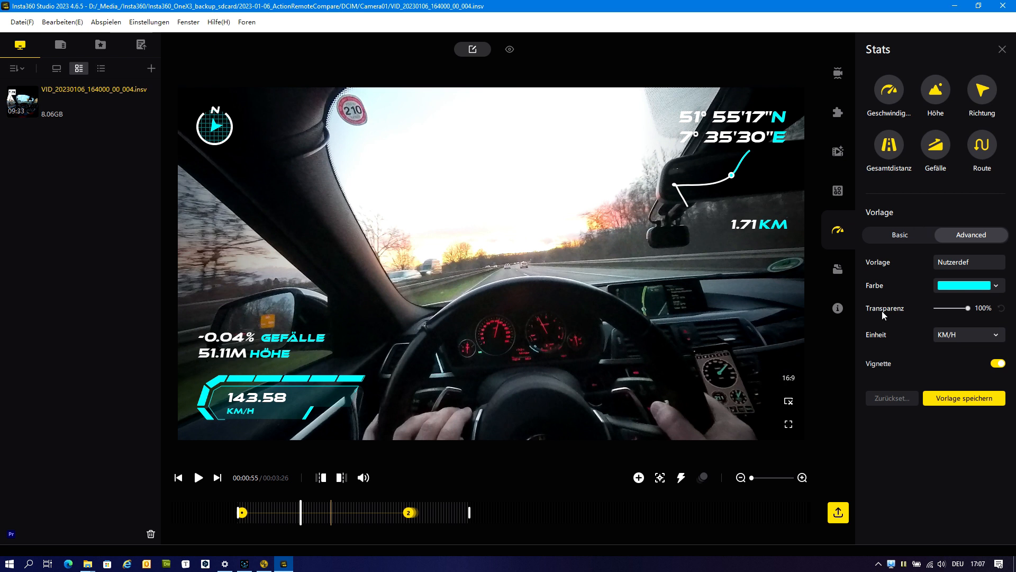
Save the current stats layout as a template named "MySpecial".
click(966, 398)
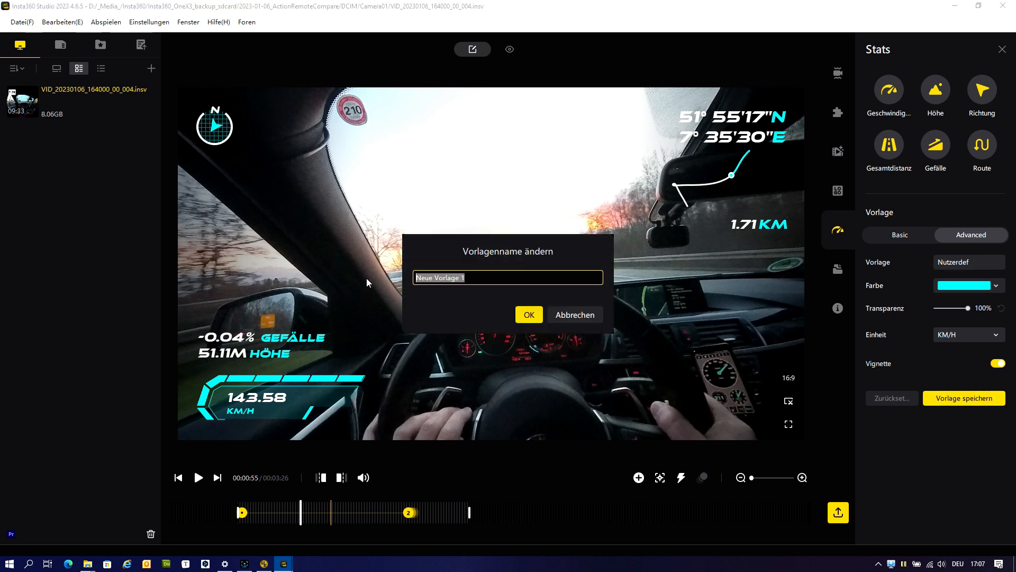
text(MySpecial)
key(Return)
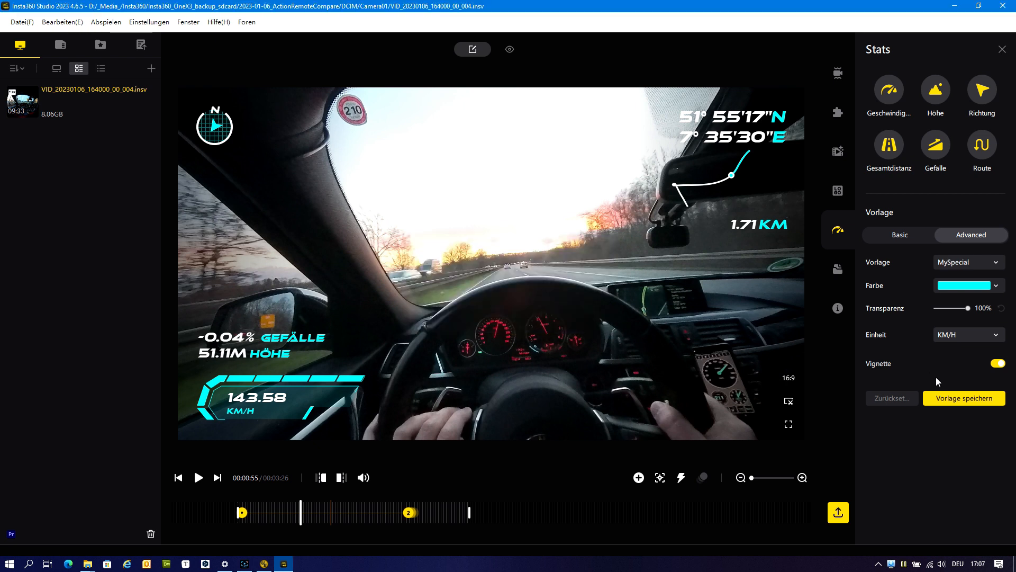
Save the same stats layout as a second template named "01-Normal".
click(947, 398)
drag(462, 277, 359, 285)
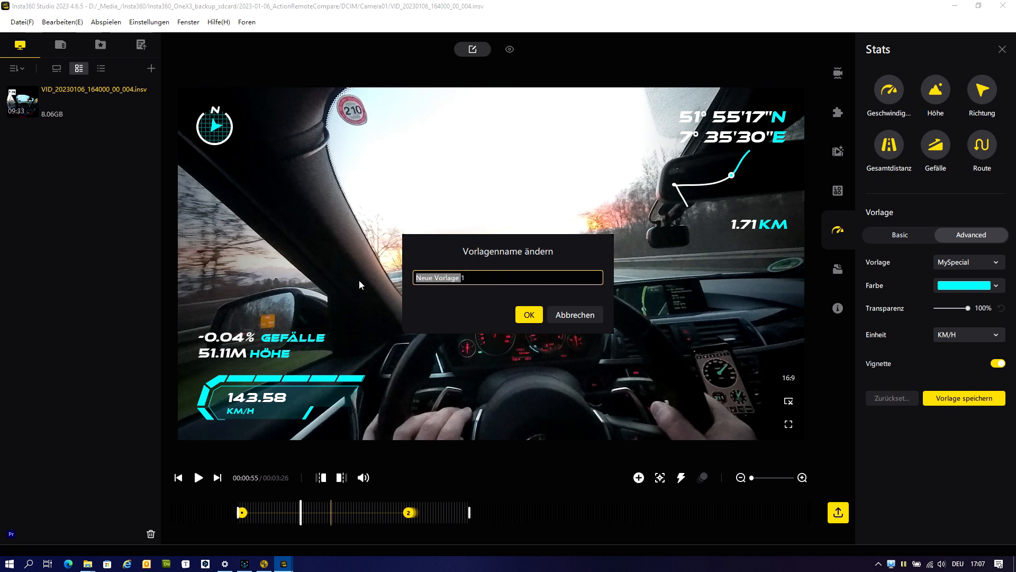
text(01)
key(Delete)
text(-Normal)
key(Return)
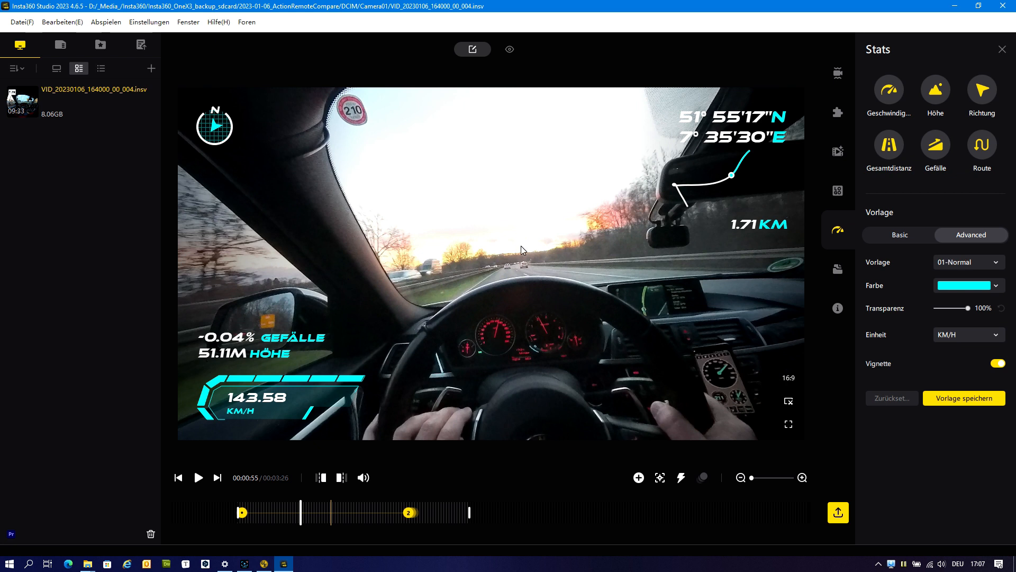
Go from the log folder to its parent Insta360 Studio folder and open dashboardCustom.xml in UltraEdit.
click(146, 22)
click(158, 91)
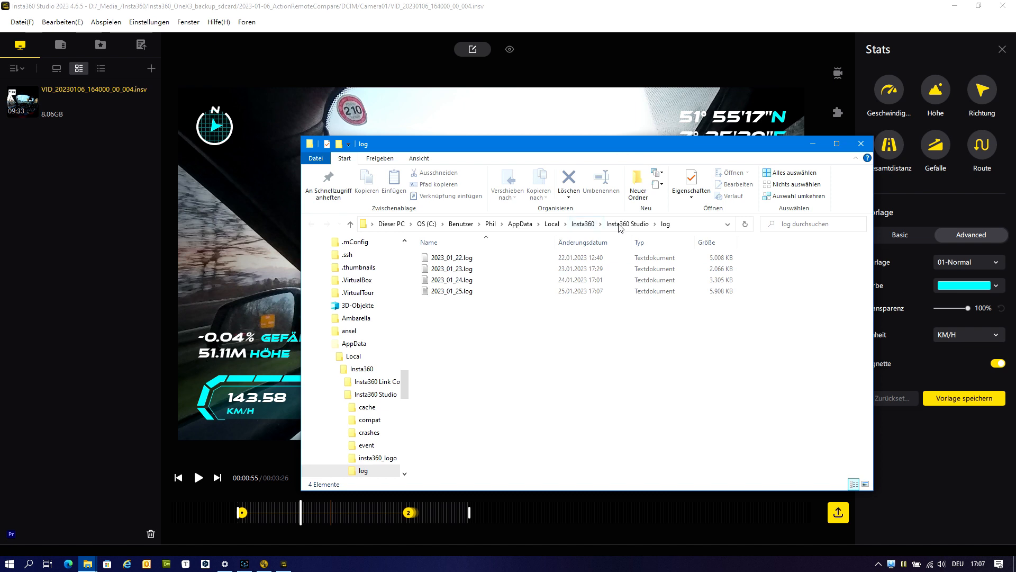
click(622, 225)
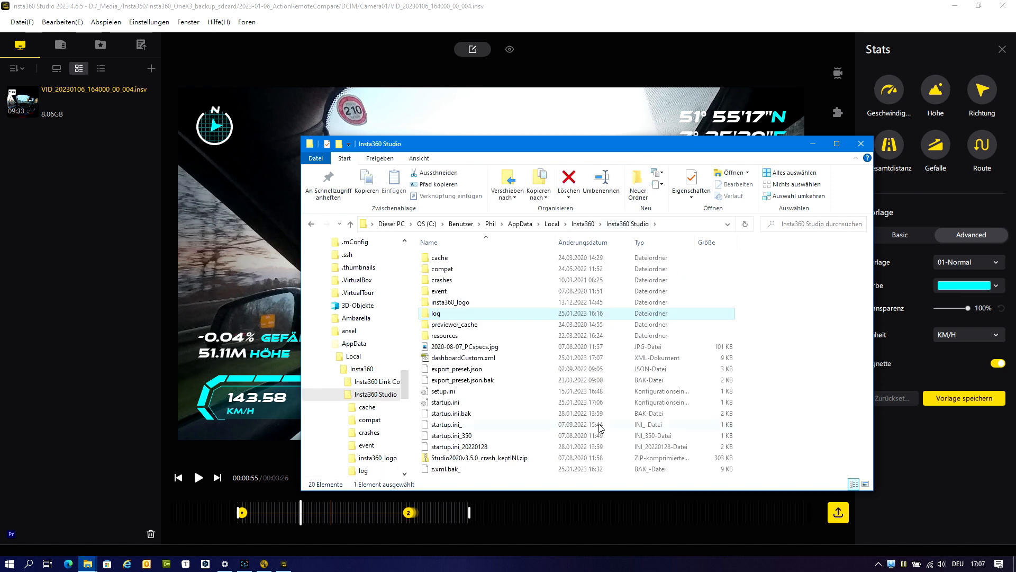
click(454, 359)
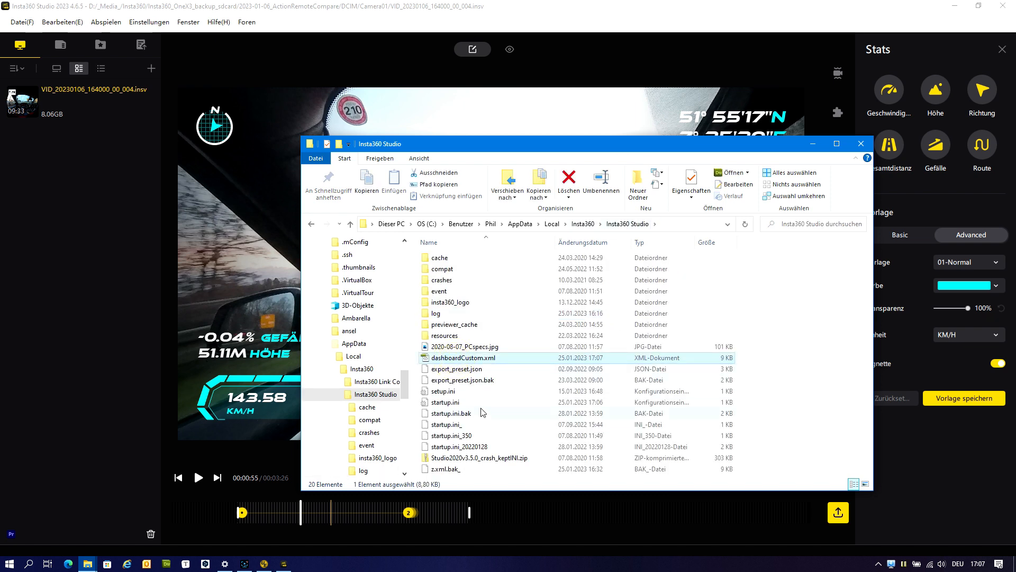
right_click(456, 357)
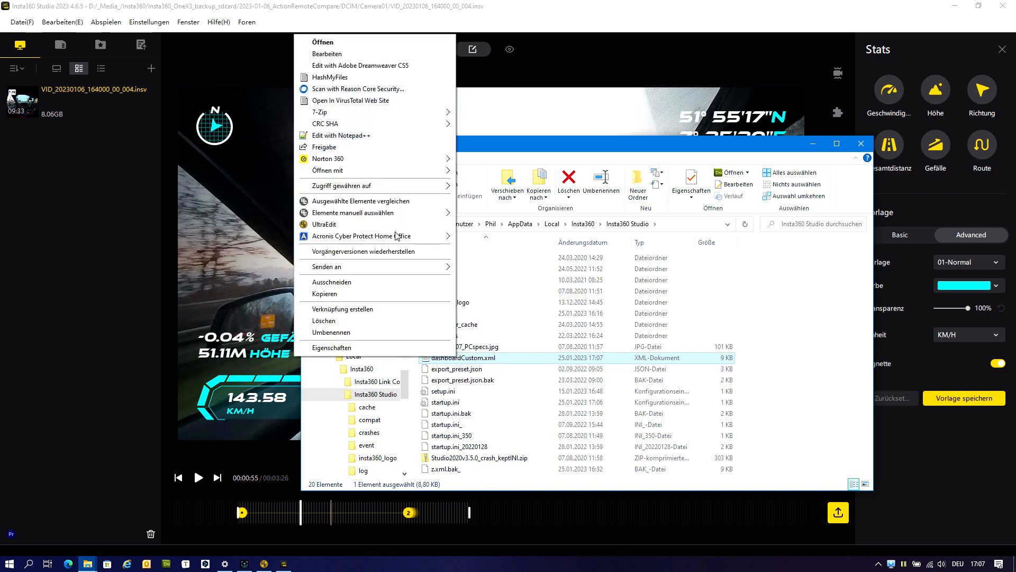
click(342, 225)
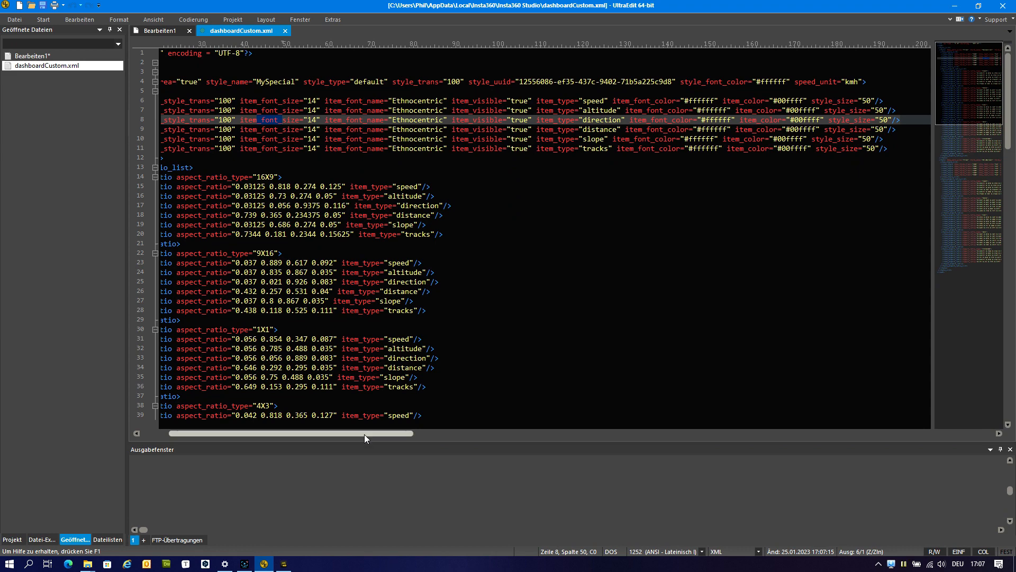
Examine the font name, font color and item color attributes in the MySpecial style's item lines.
drag(364, 434, 357, 434)
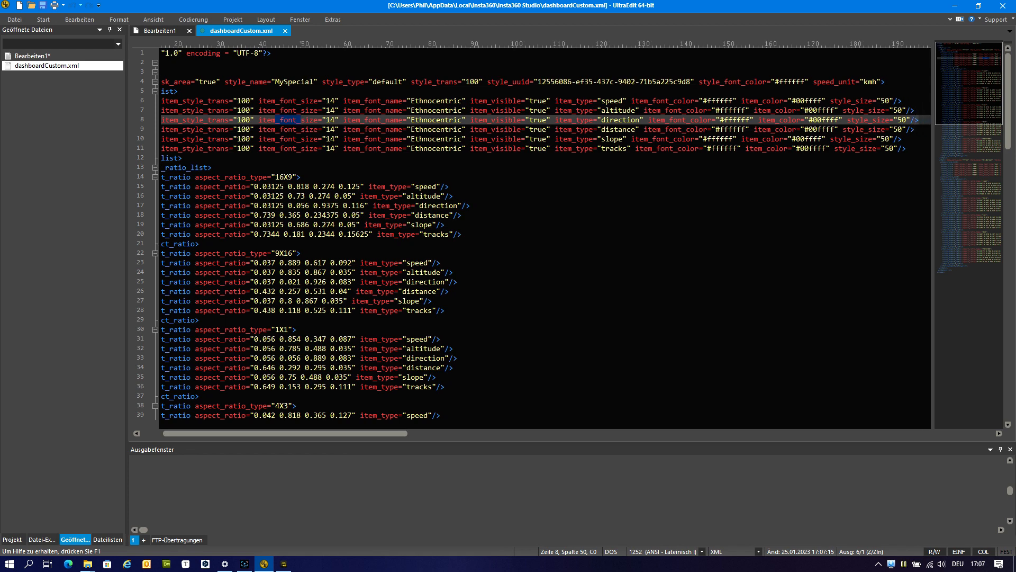
double_click(423, 101)
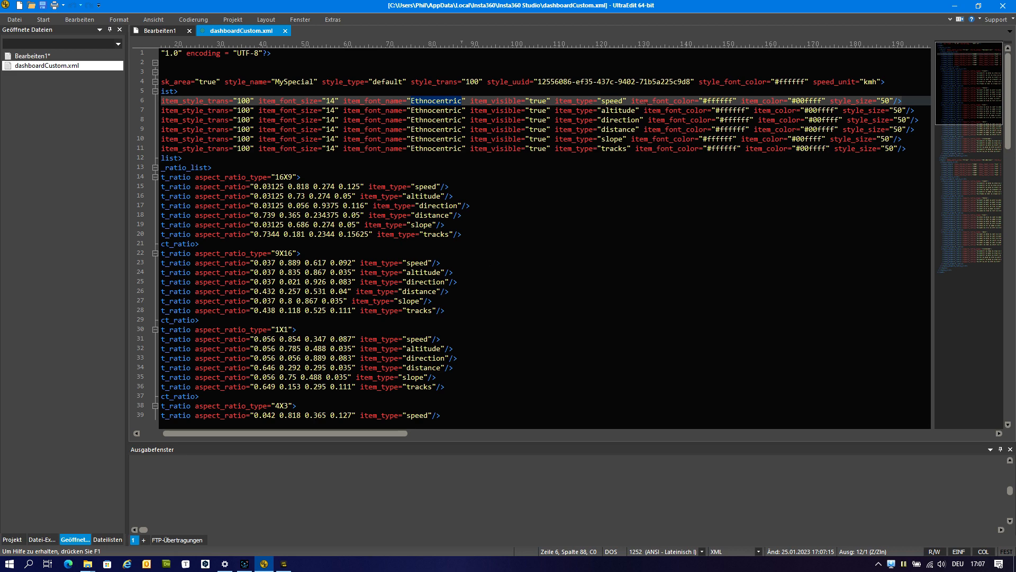
double_click(682, 100)
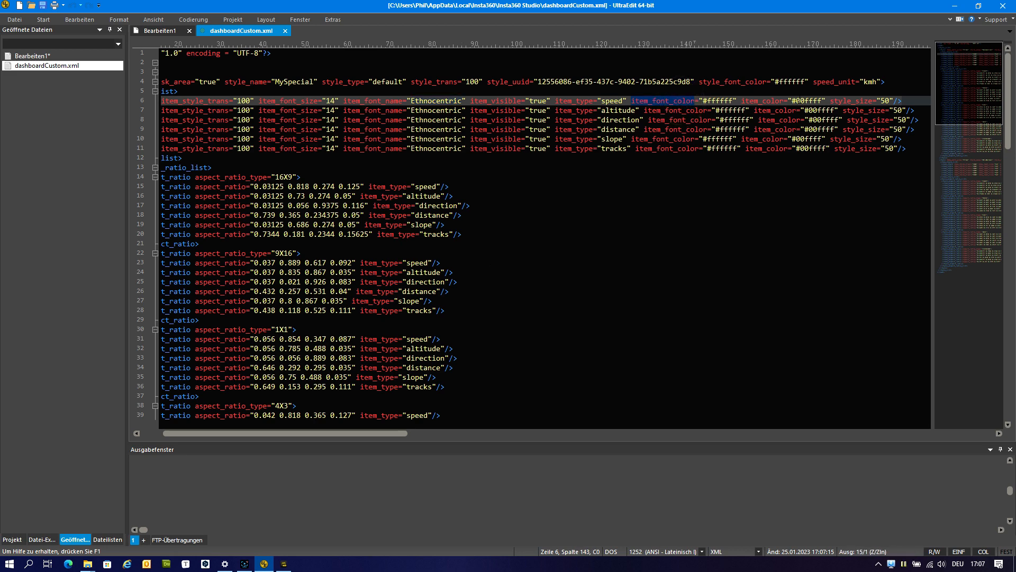
double_click(766, 101)
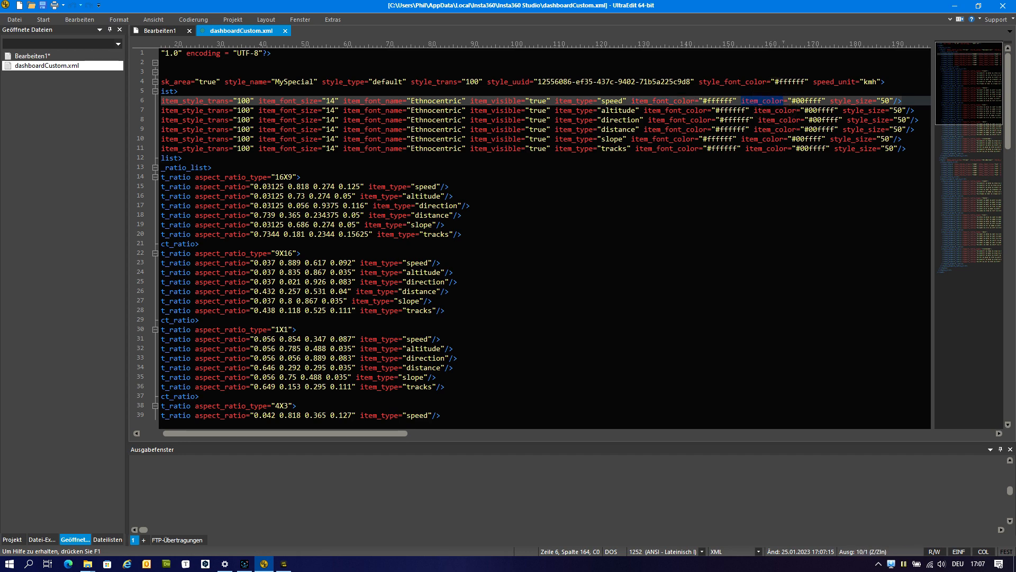
double_click(778, 148)
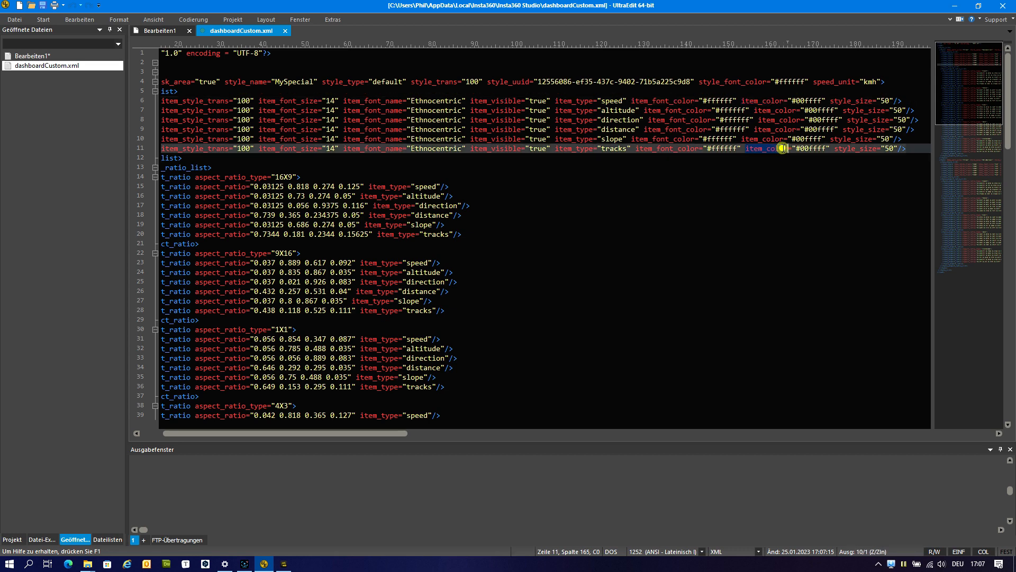
double_click(808, 148)
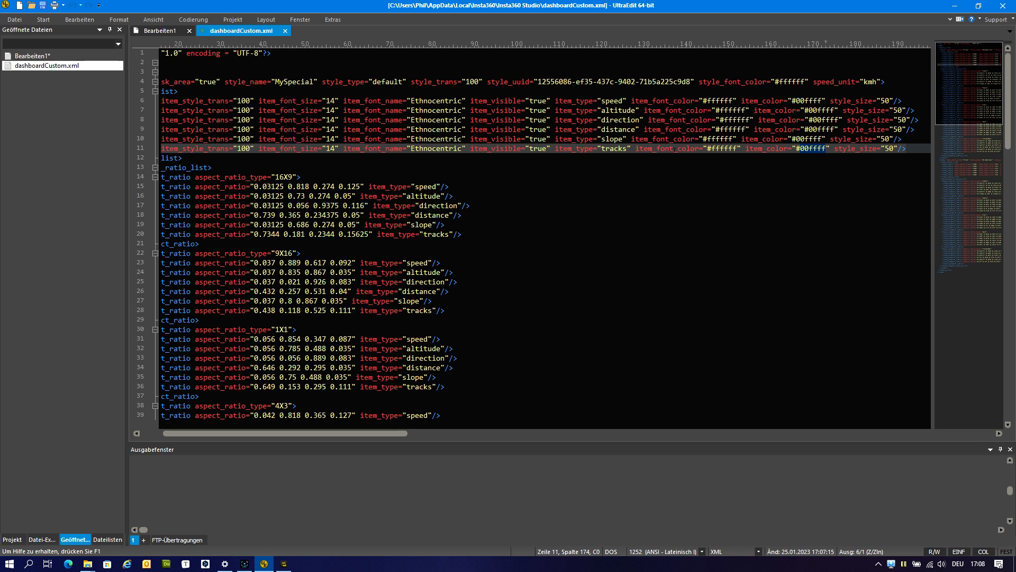
double_click(714, 149)
click(429, 119)
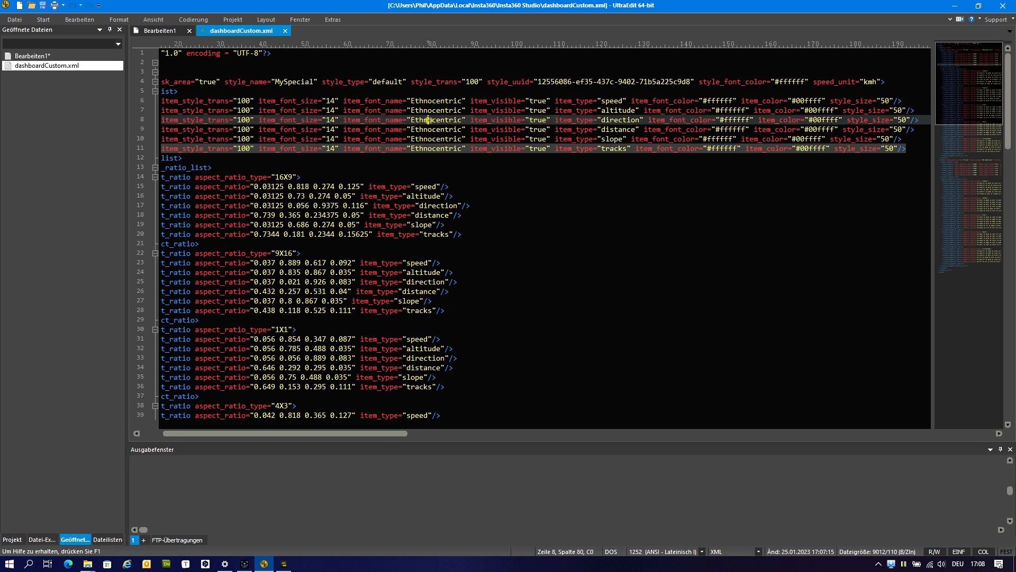
Switch to the Windows font settings, browse the installed font names and return to UltraEdit.
click(226, 563)
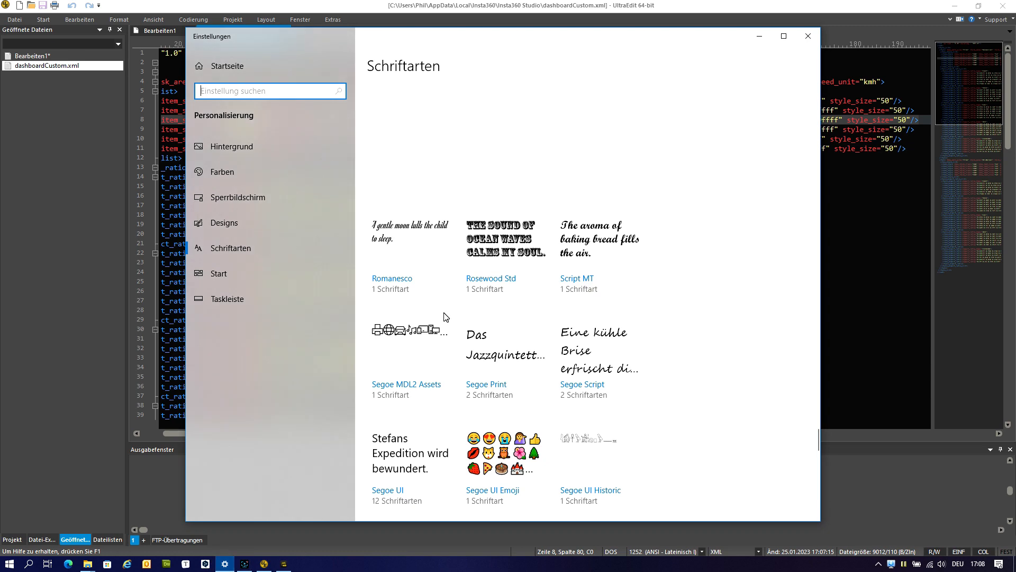
scroll(514, 259, down, 2)
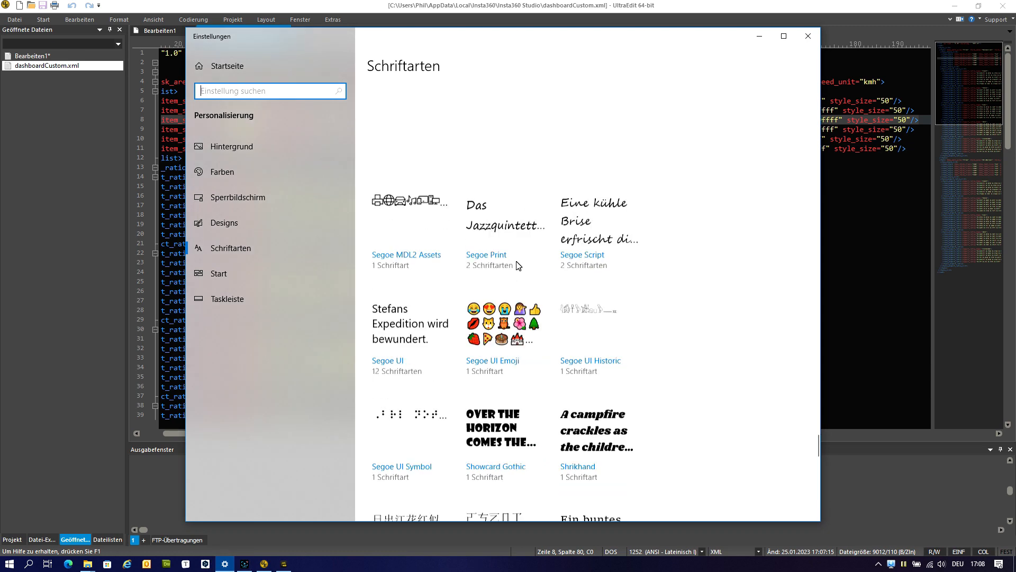
scroll(519, 267, down, 2)
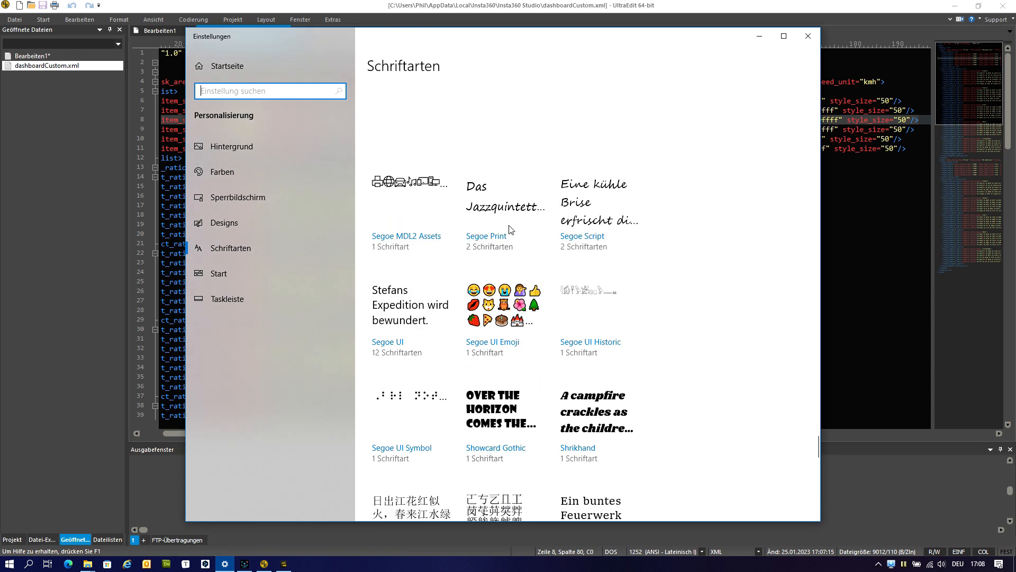
scroll(510, 229, up, 3)
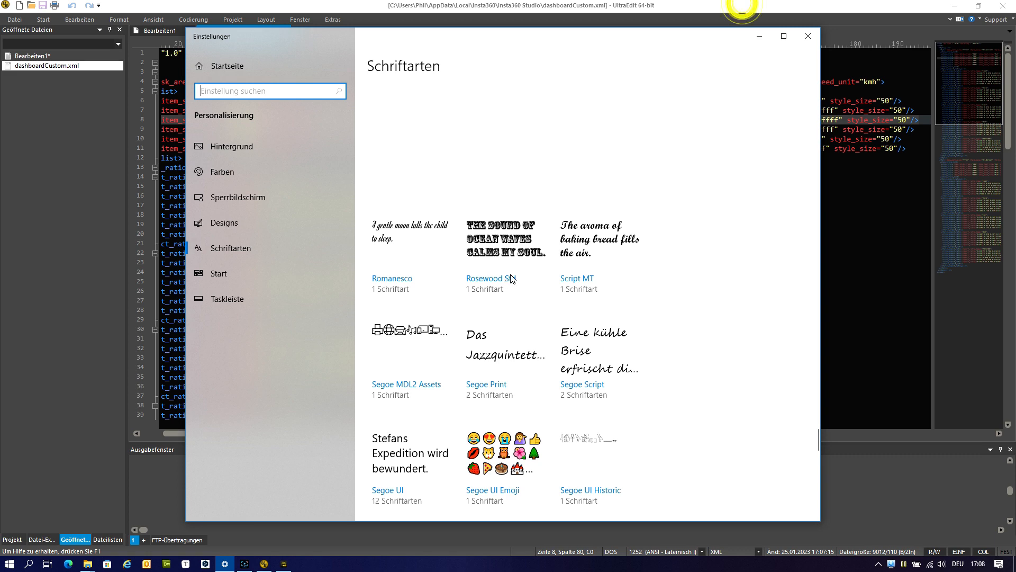
click(742, 5)
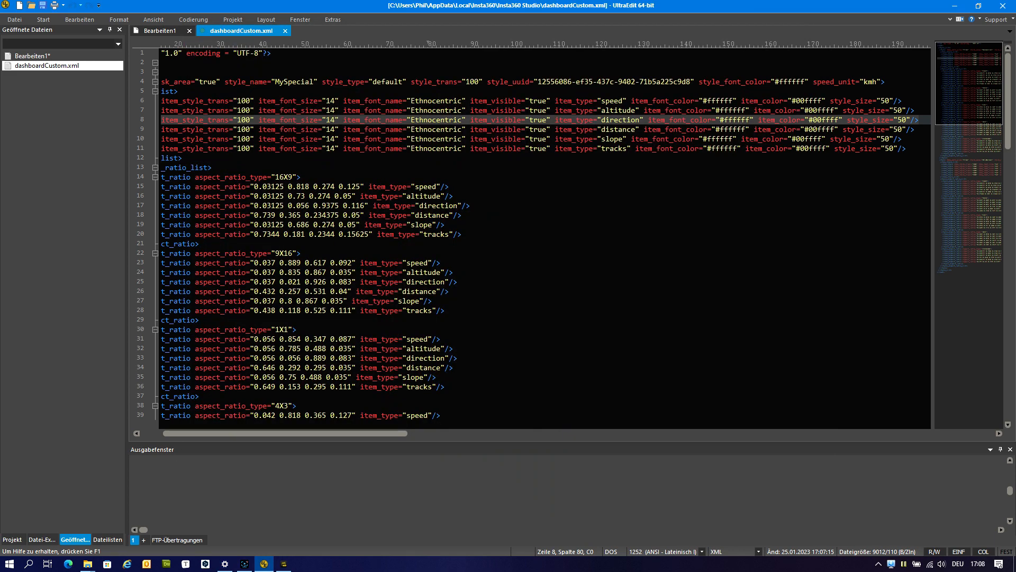
Replace MySpecial's item_style_list block in dashboardCustom.xml with the prepared block from Bearbeiten1 and save the file.
click(155, 30)
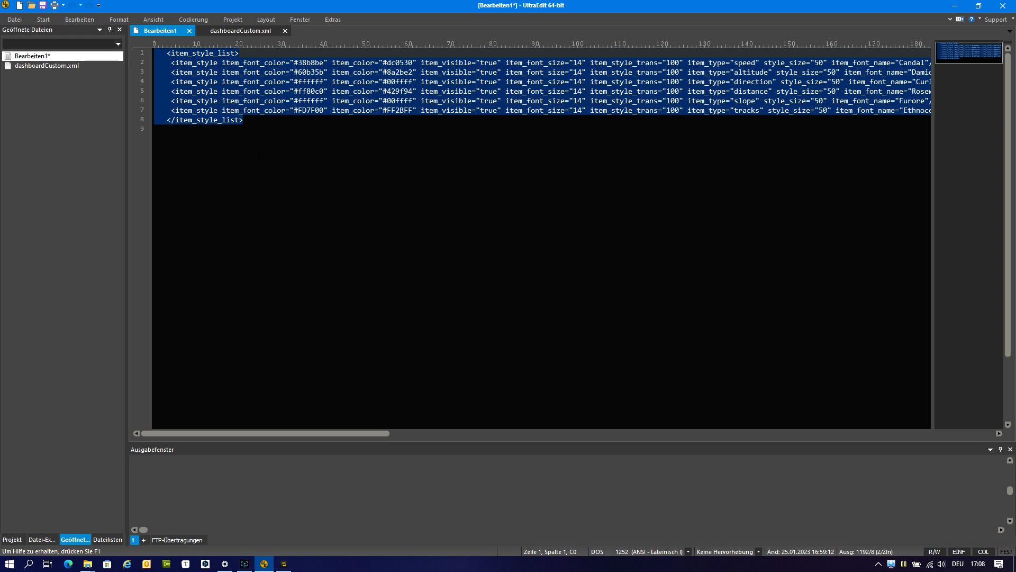
click(241, 31)
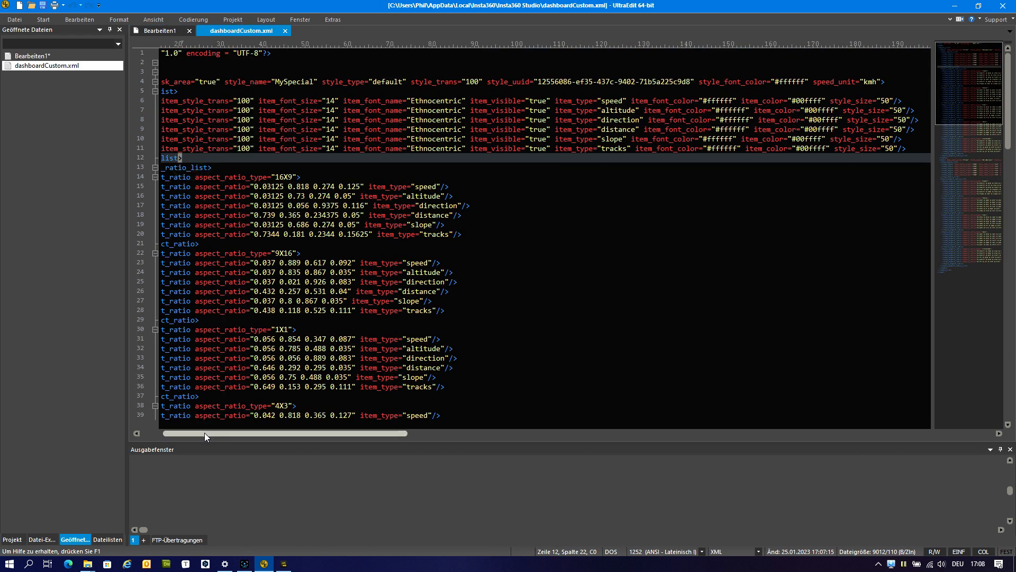
drag(221, 433, 199, 433)
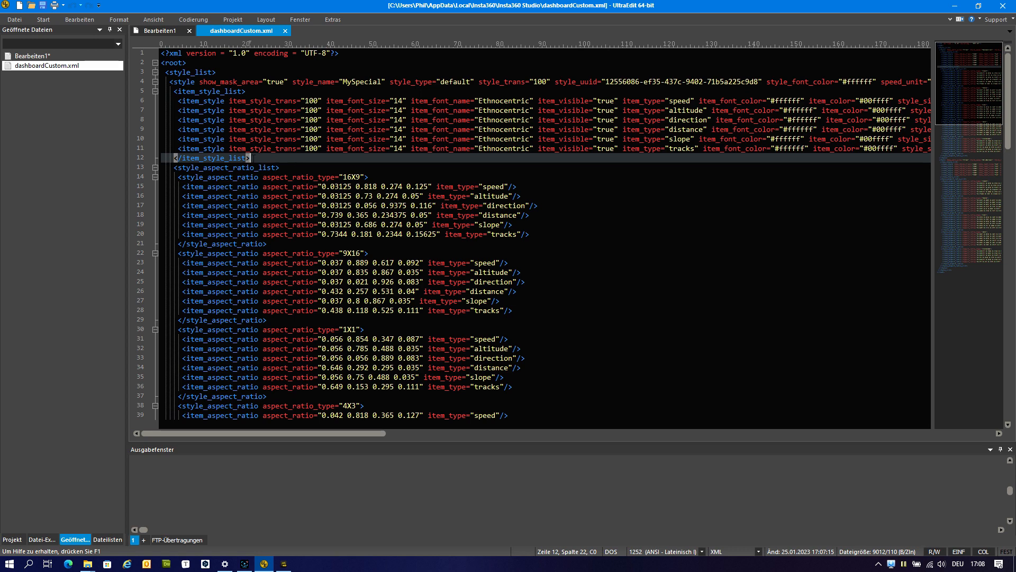
drag(251, 156, 122, 88)
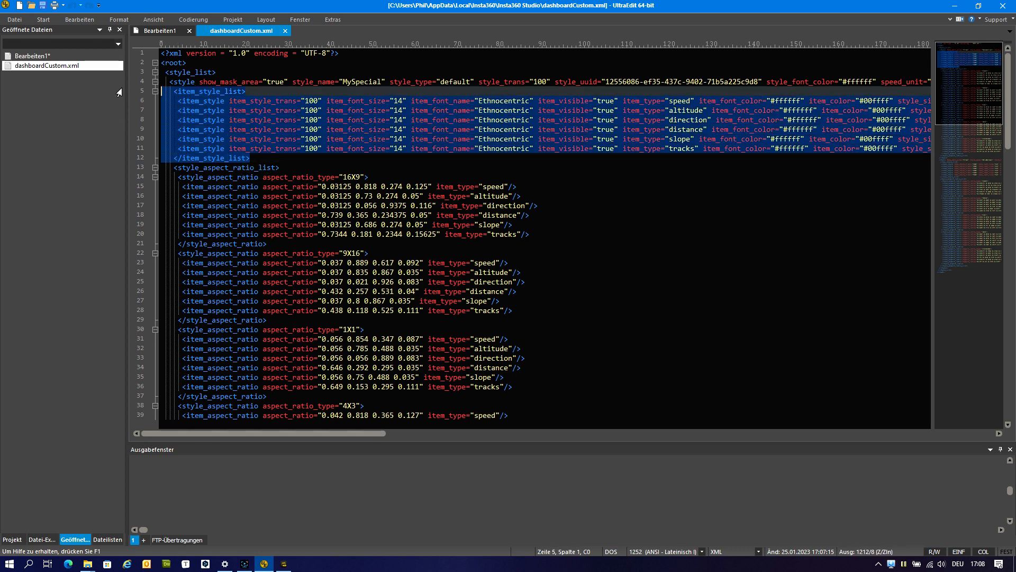
key(ctrl+v)
key(BackSpace)
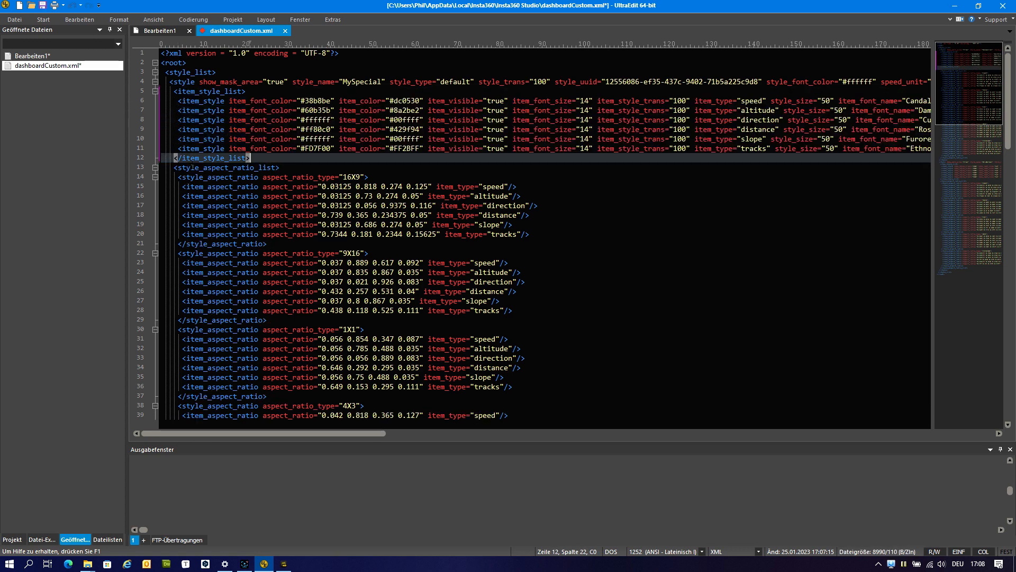
key(ctrl+s)
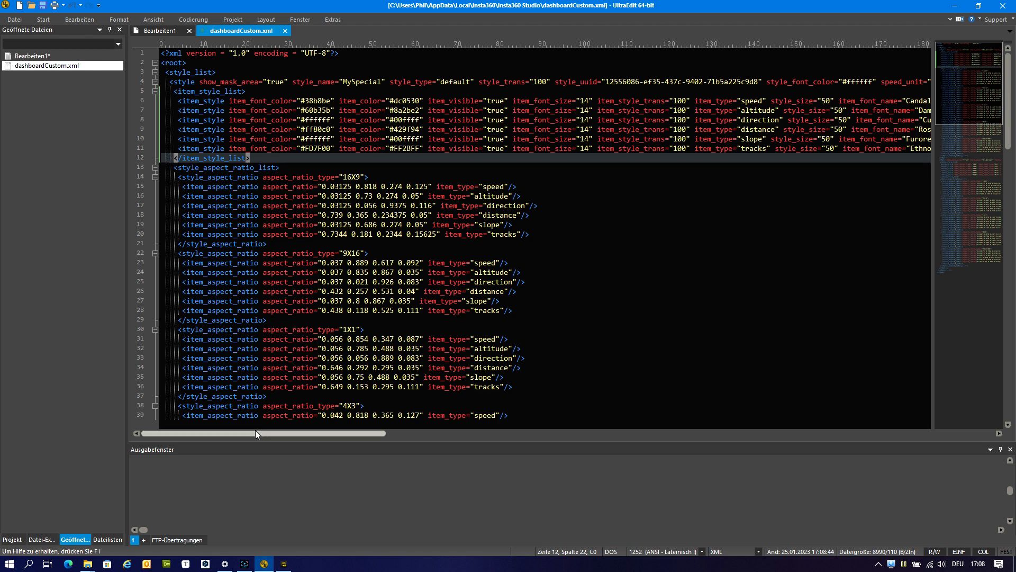
Check the font names and color values in the pasted item_style lines.
drag(258, 435, 278, 436)
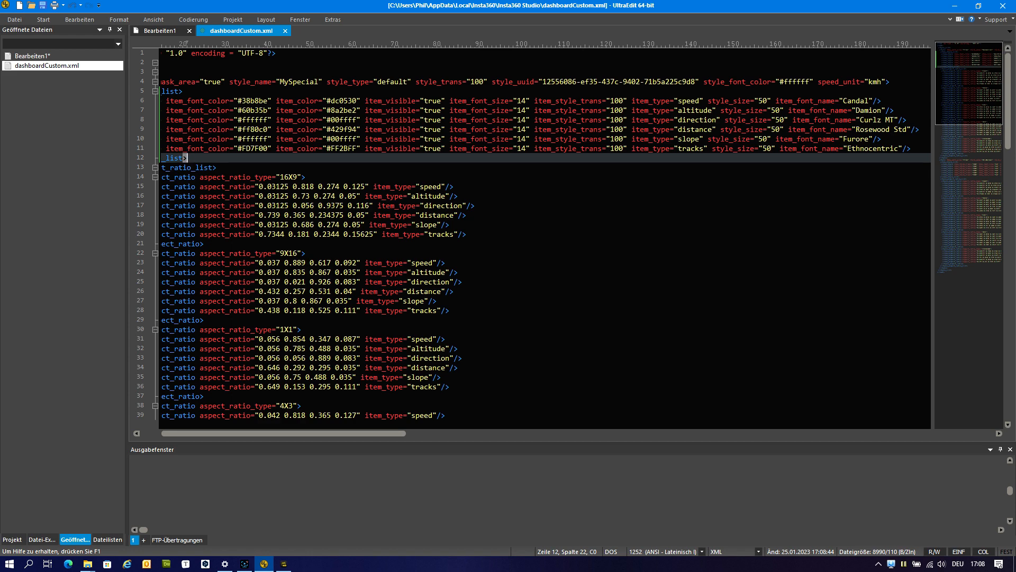
click(687, 139)
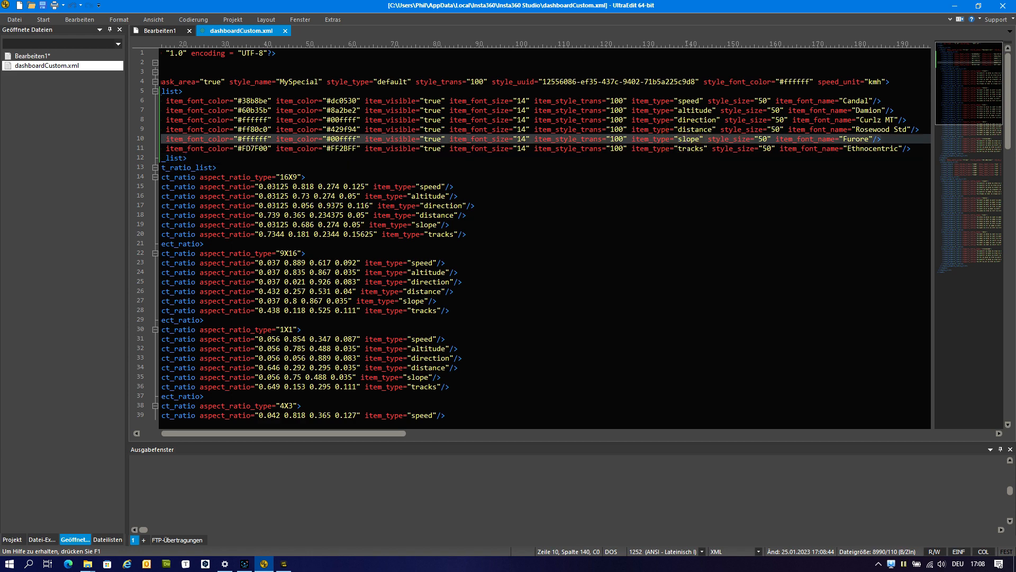
click(343, 119)
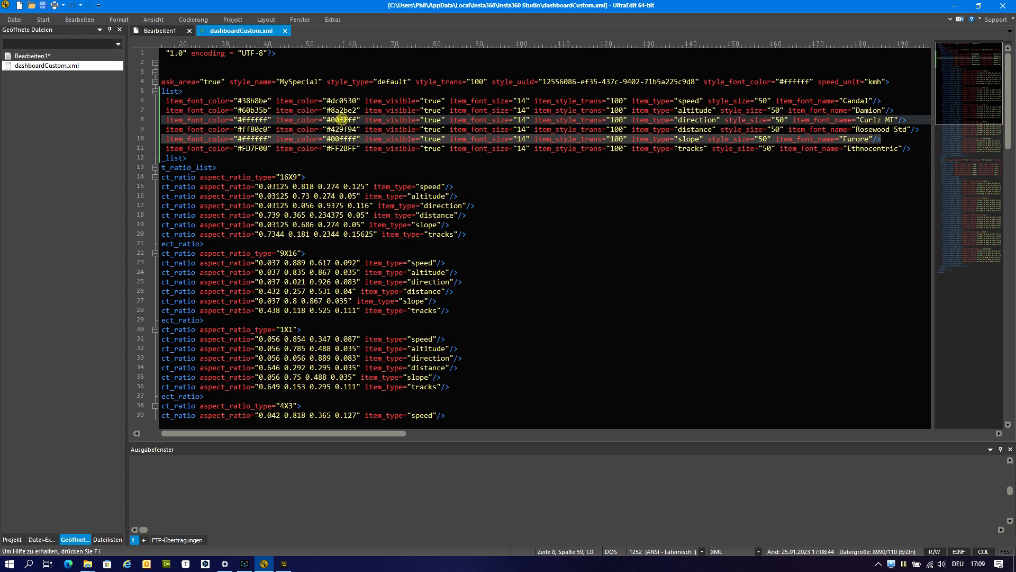
Compare the item_font_color and item_color values in the slope and direction lines of the MySpecial style.
click(348, 139)
click(339, 120)
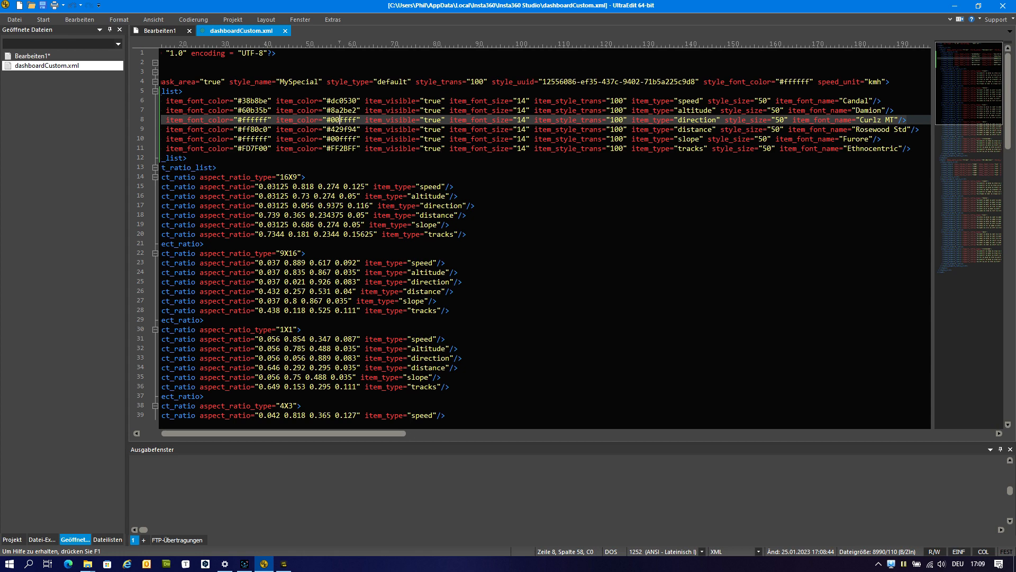
click(259, 120)
click(345, 120)
Close Insta360 Studio and reopen it with VID_20230106_164000_00_004.insv from the Camera01 folder.
click(283, 563)
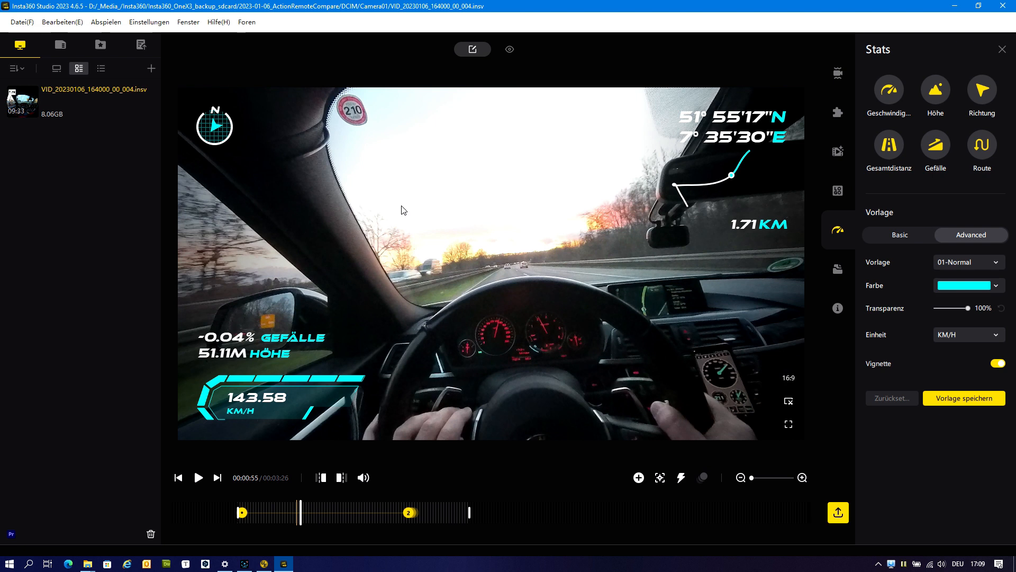
click(998, 4)
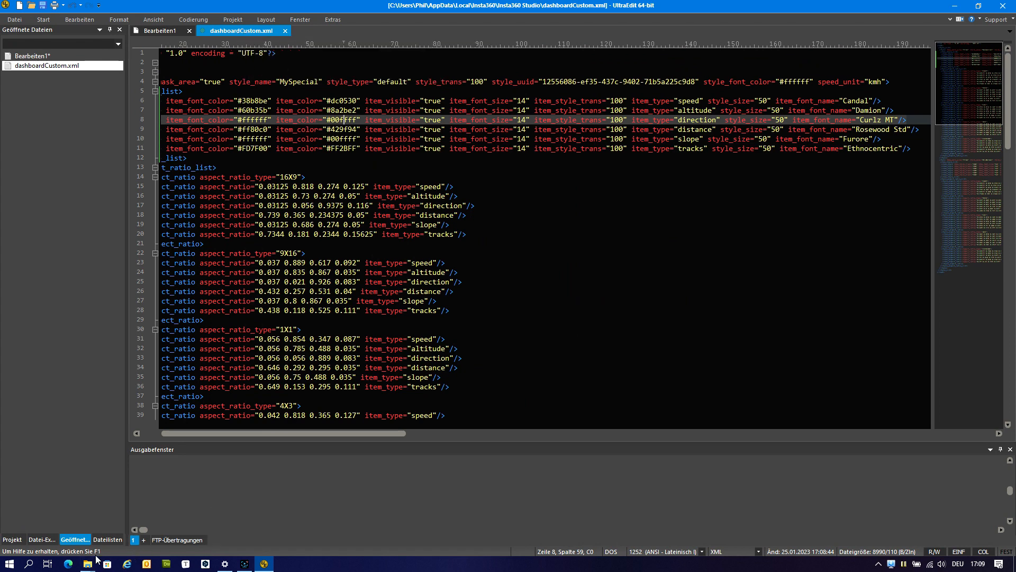
mouse_move(89, 562)
click(72, 524)
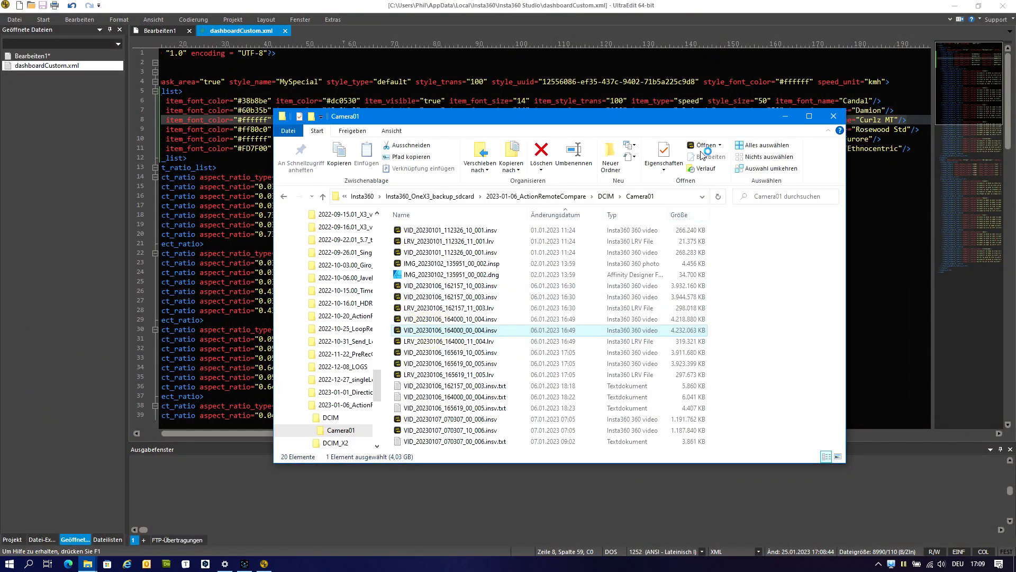
click(785, 116)
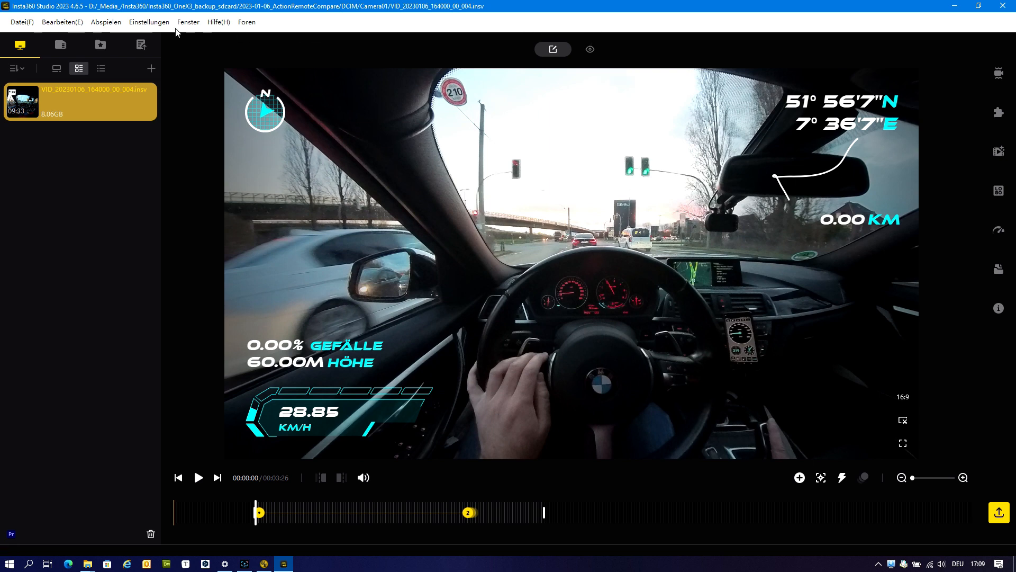
Apply the MySpecial template from the advanced Stats settings and preview the overlay at 00:01:05 of the video.
click(144, 25)
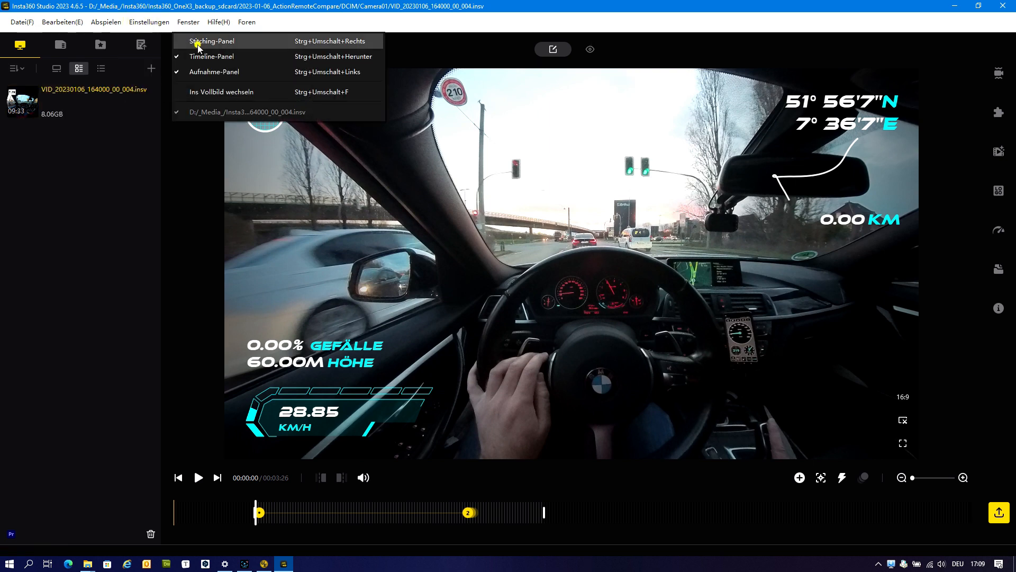
click(197, 44)
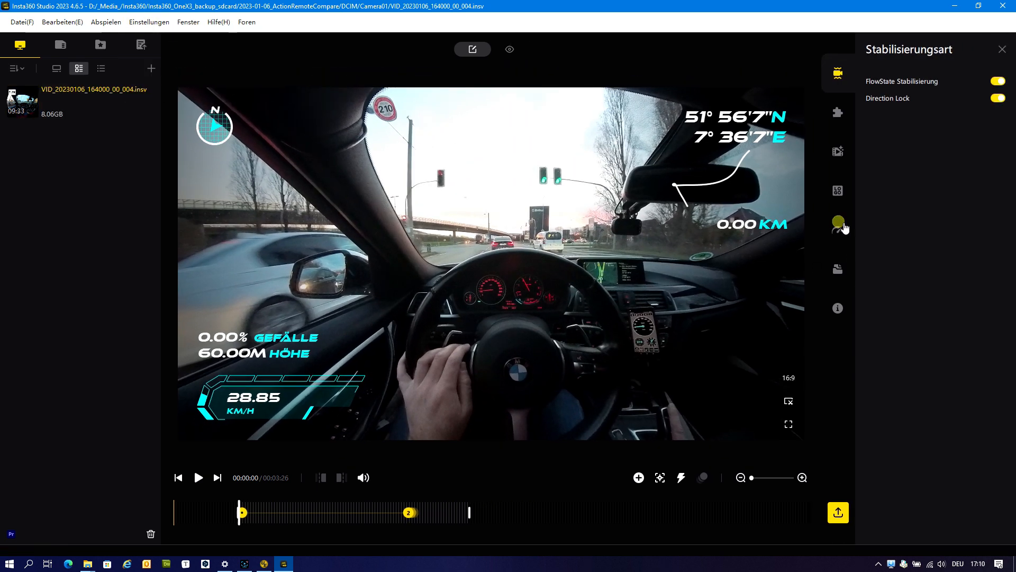
click(839, 229)
click(983, 236)
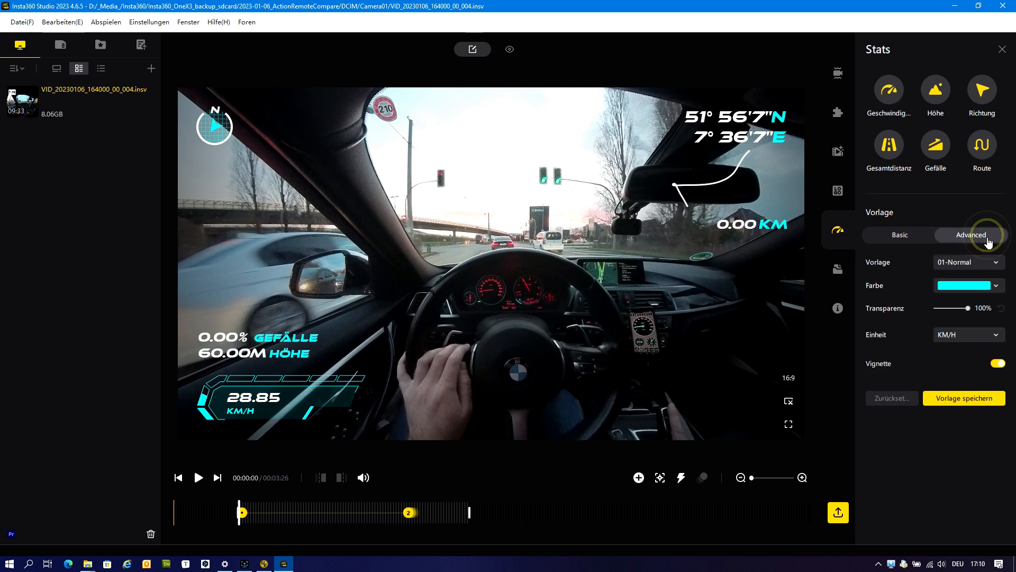
click(963, 264)
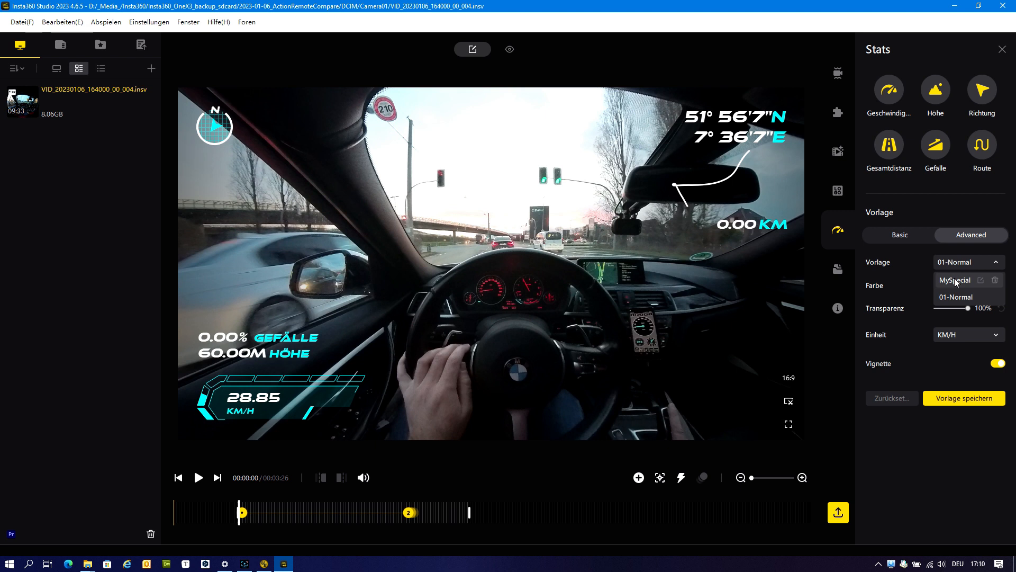
click(956, 281)
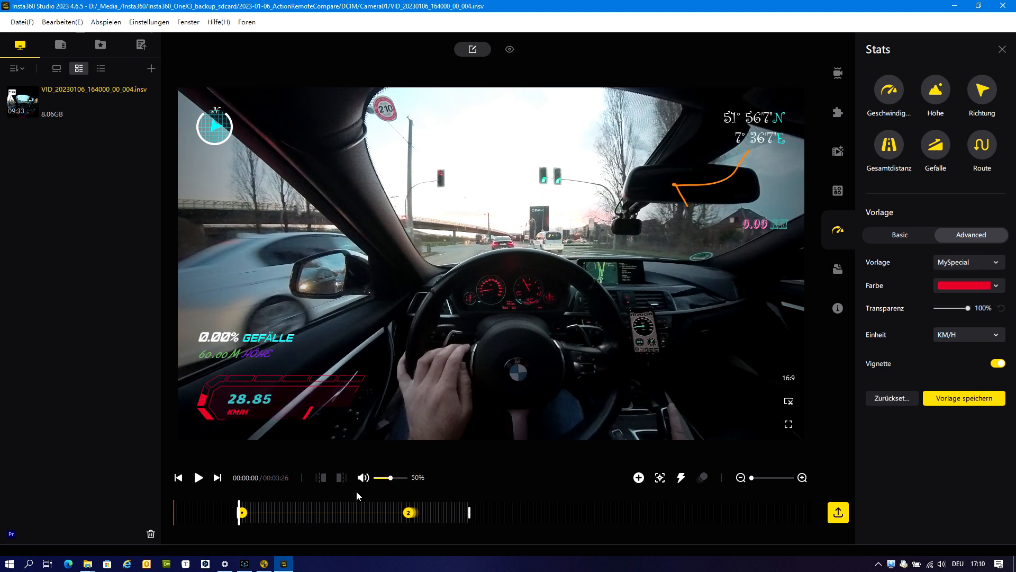
click(312, 508)
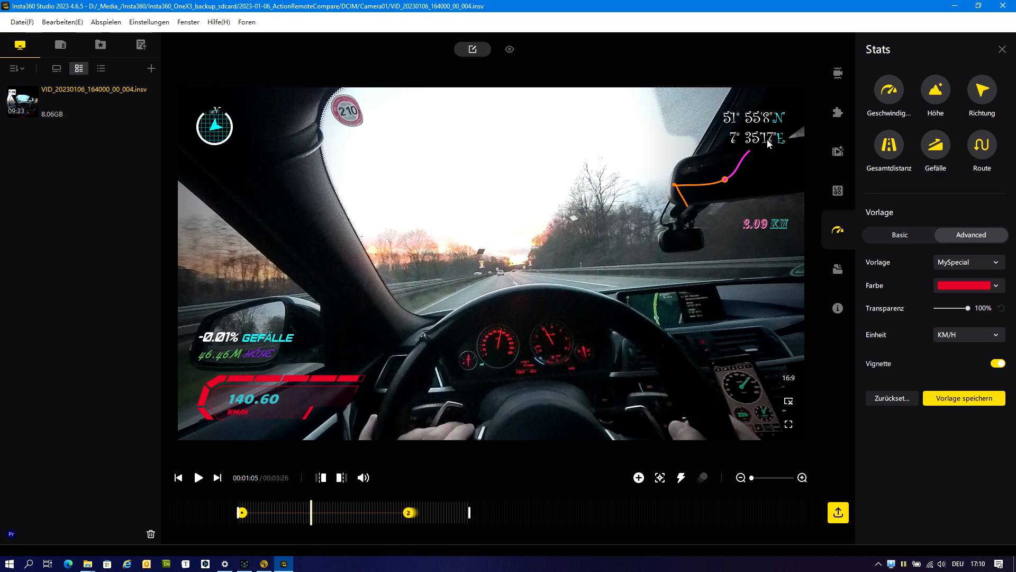
Switch to UltraEdit, select the direction line's item_font_color value and open the color palette for it.
click(264, 564)
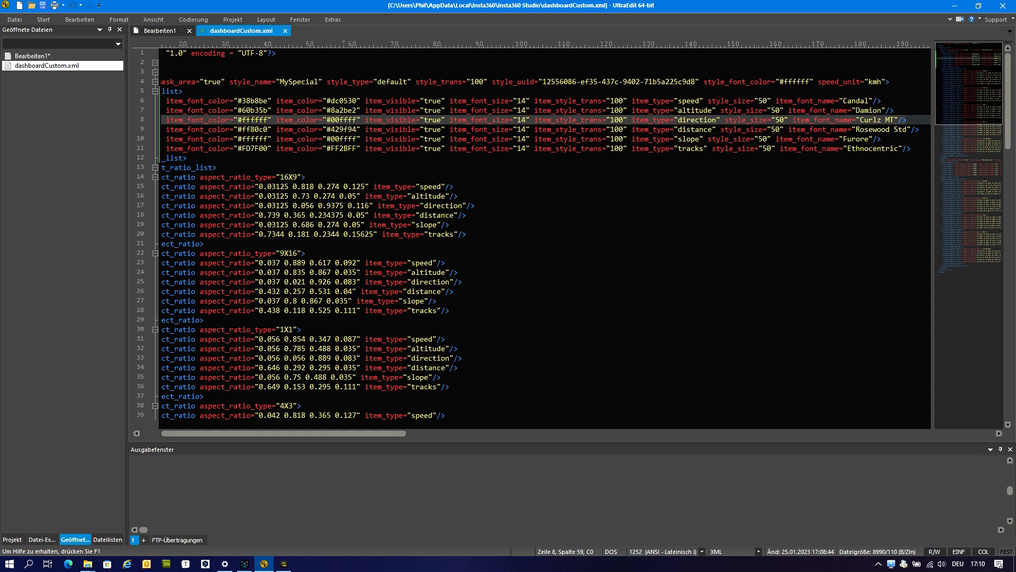
double_click(256, 119)
drag(269, 119, 238, 120)
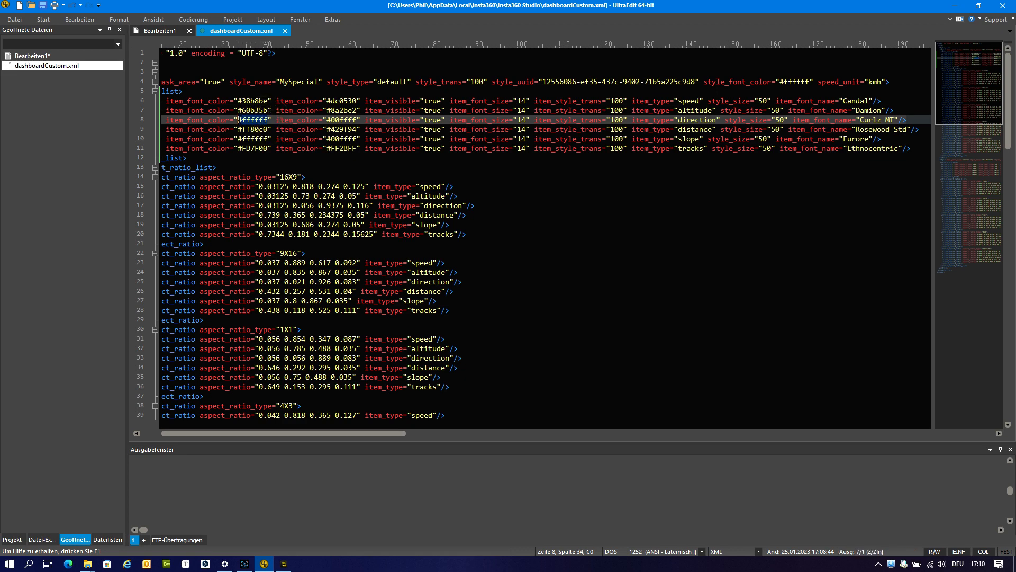
click(284, 563)
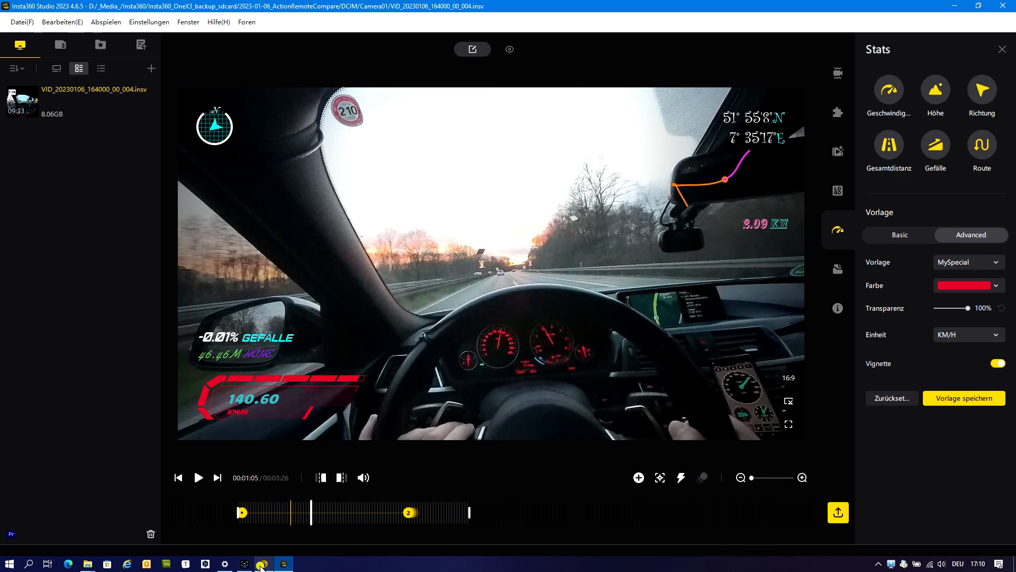
click(264, 564)
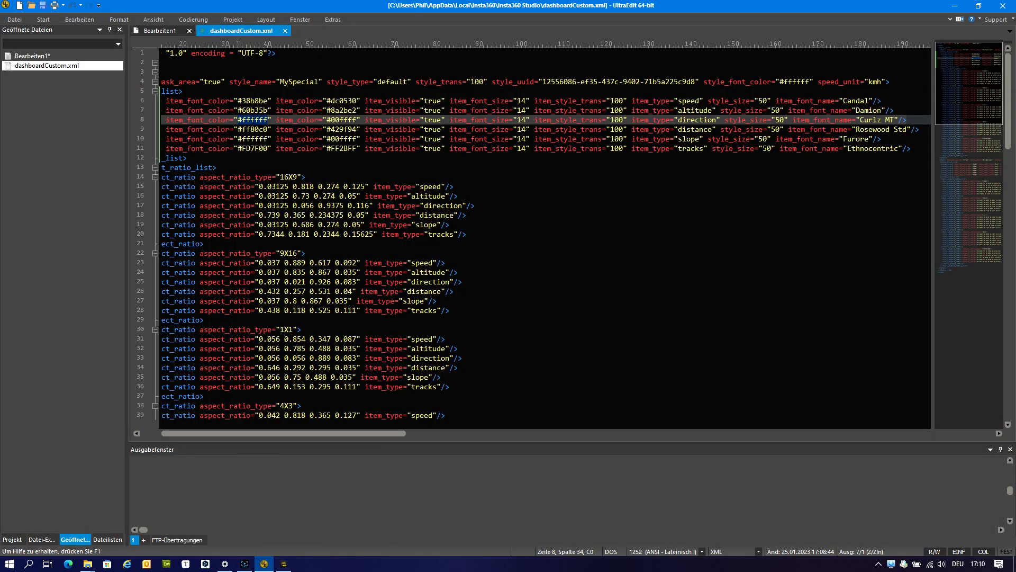
right_click(253, 120)
click(313, 510)
click(670, 258)
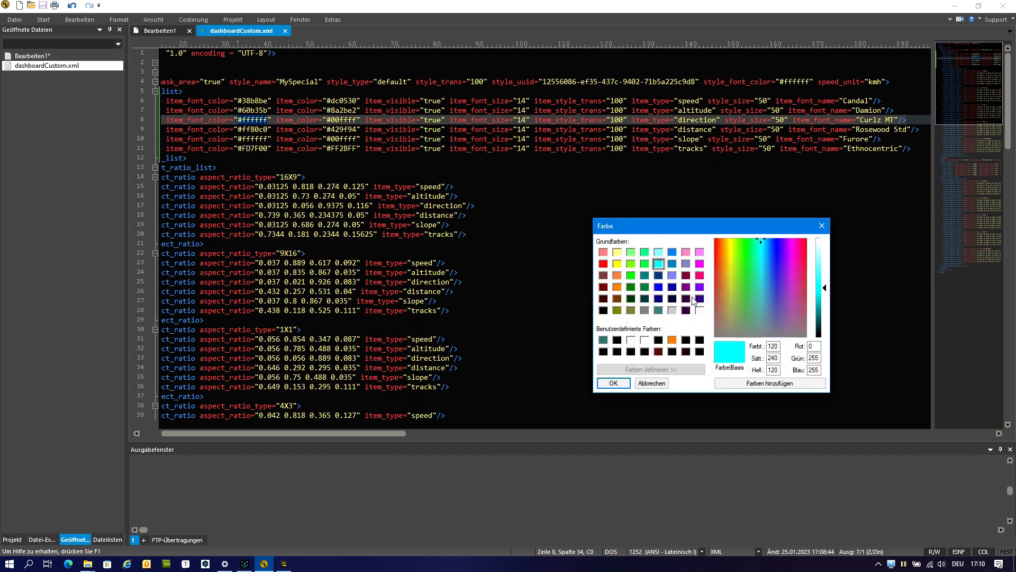
Replace the direction line's item_font_color with #4040FF, using basic blue at brightness 150, and save dashboardCustom.xml.
click(659, 287)
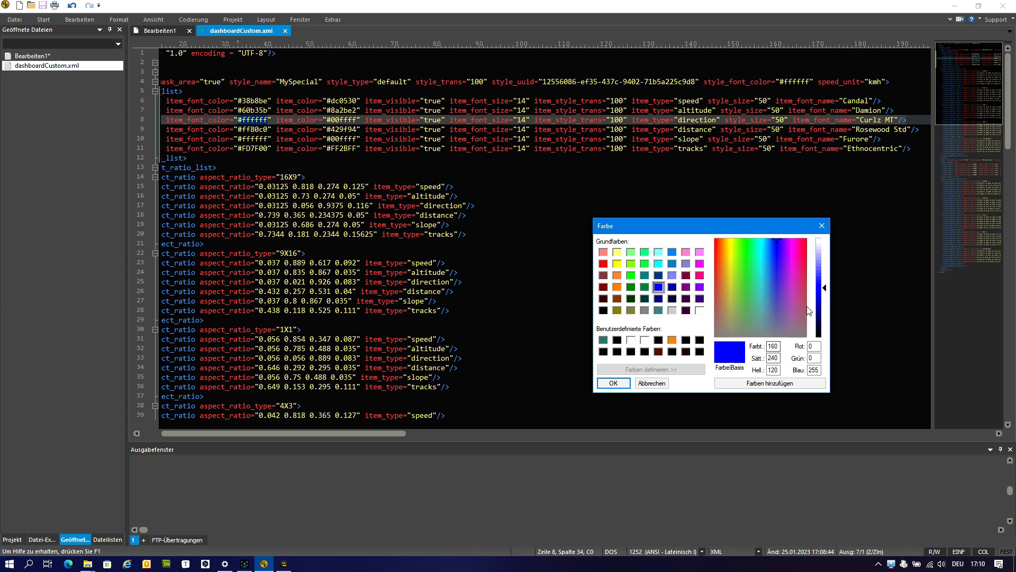
double_click(772, 370)
text(150)
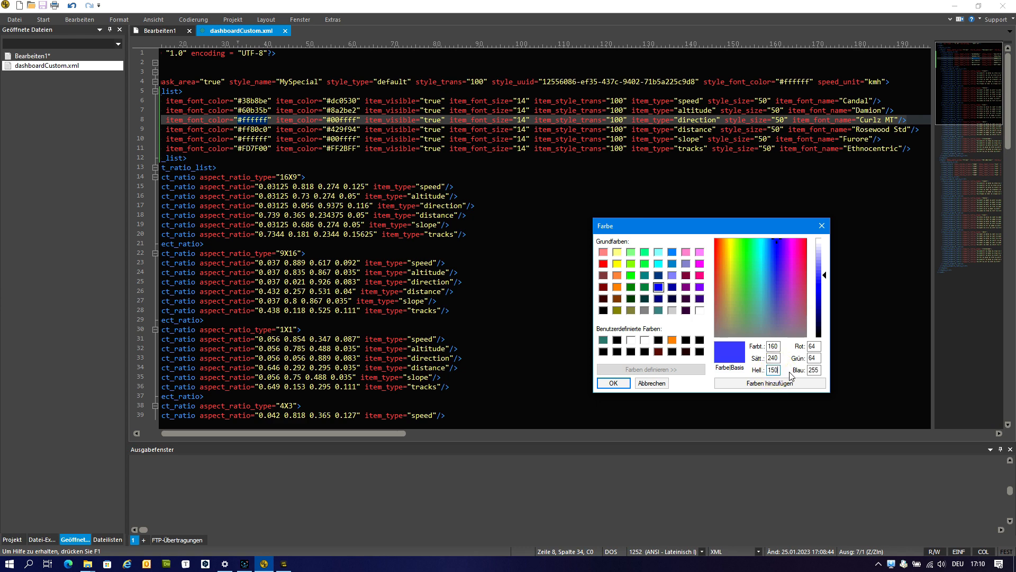
click(607, 378)
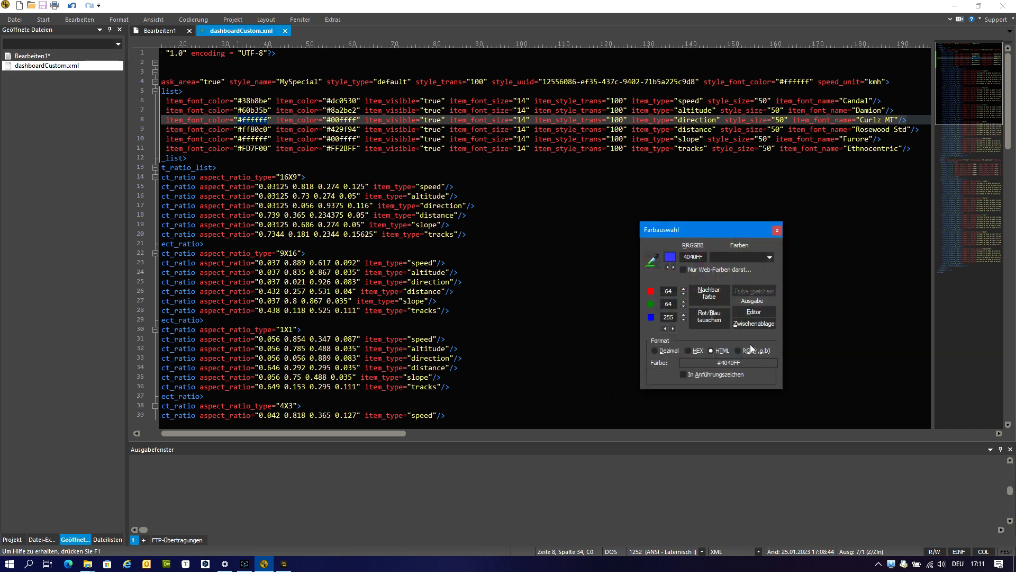
click(754, 312)
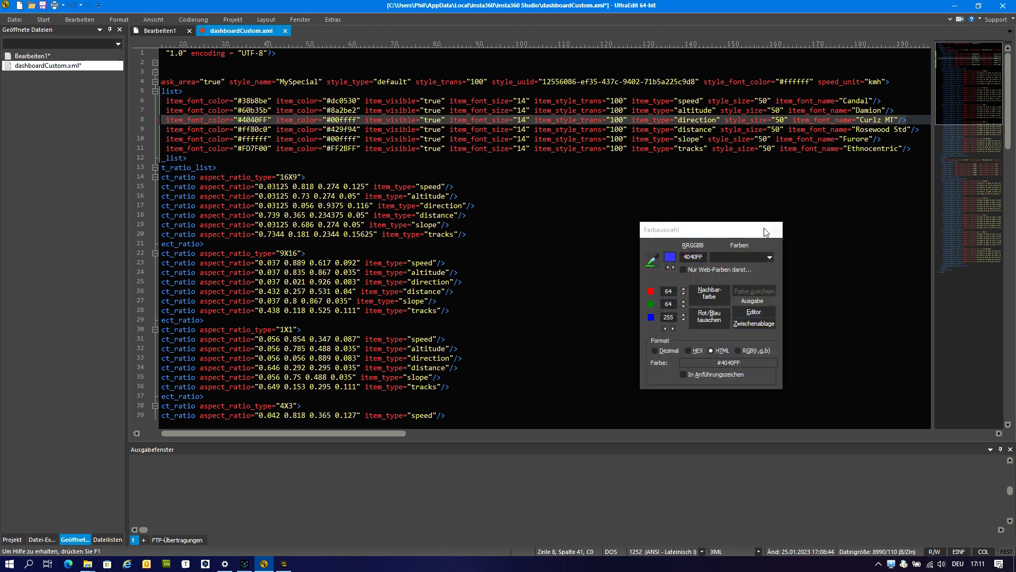
click(775, 229)
key(ctrl+s)
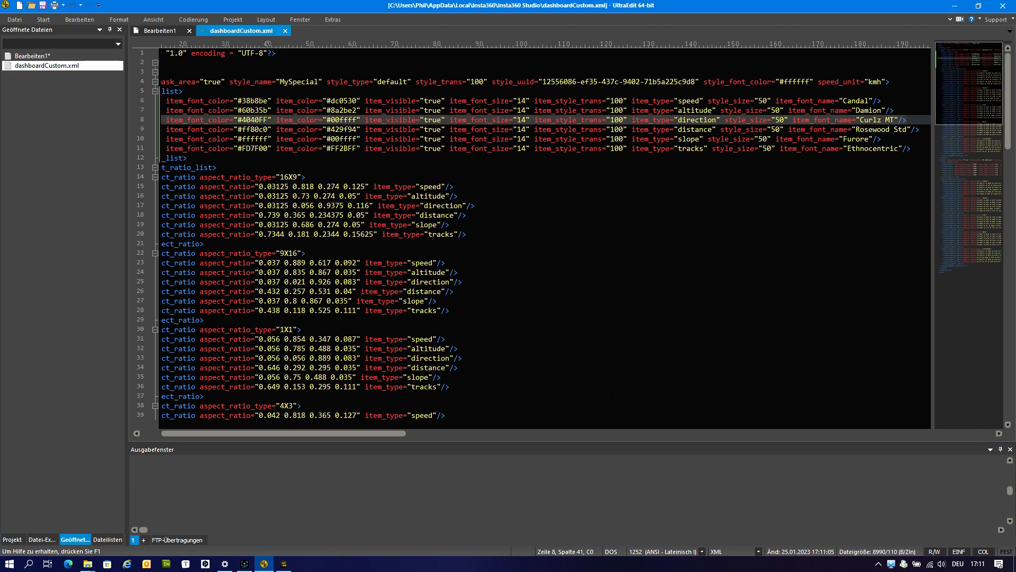
Restart Insta360 Studio with the same driving video from Camera01 and preview its overlay at 00:00:49.
click(284, 563)
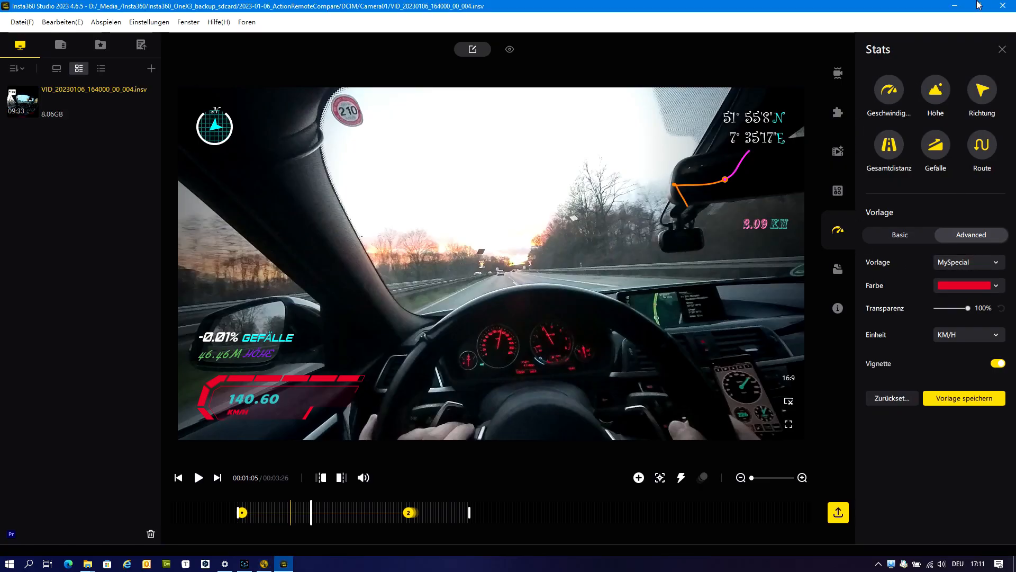
click(1003, 5)
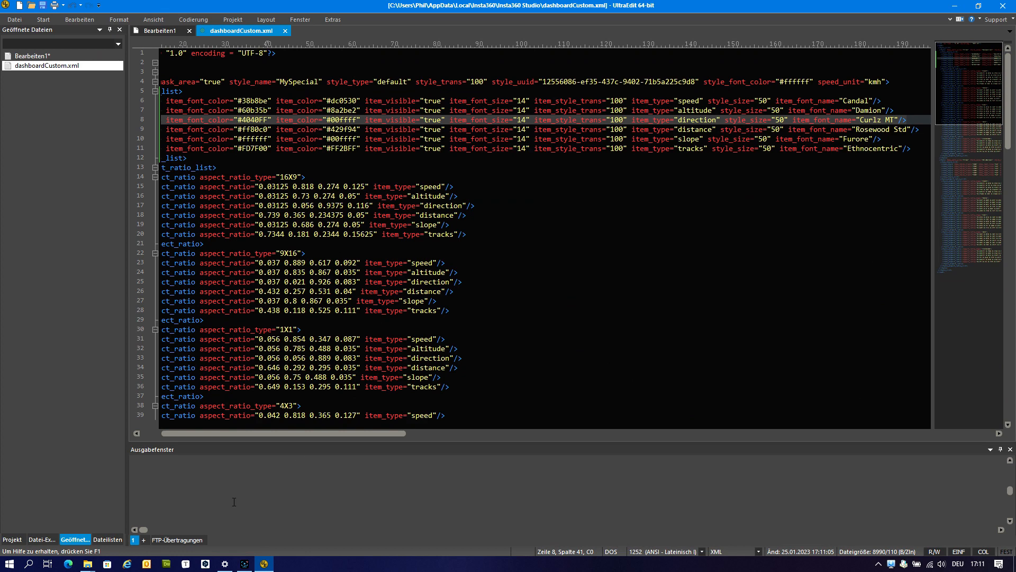
click(87, 564)
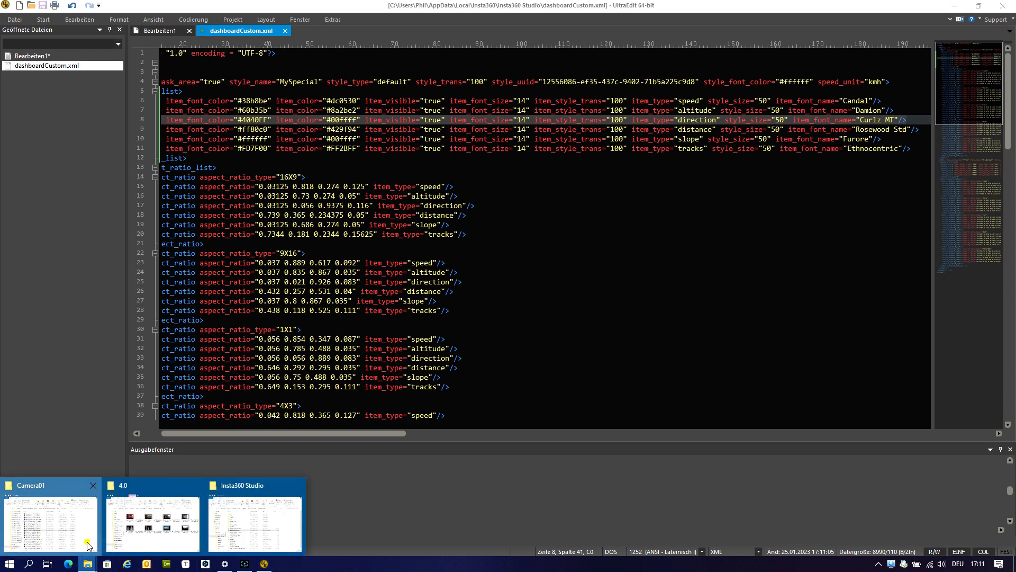
click(87, 545)
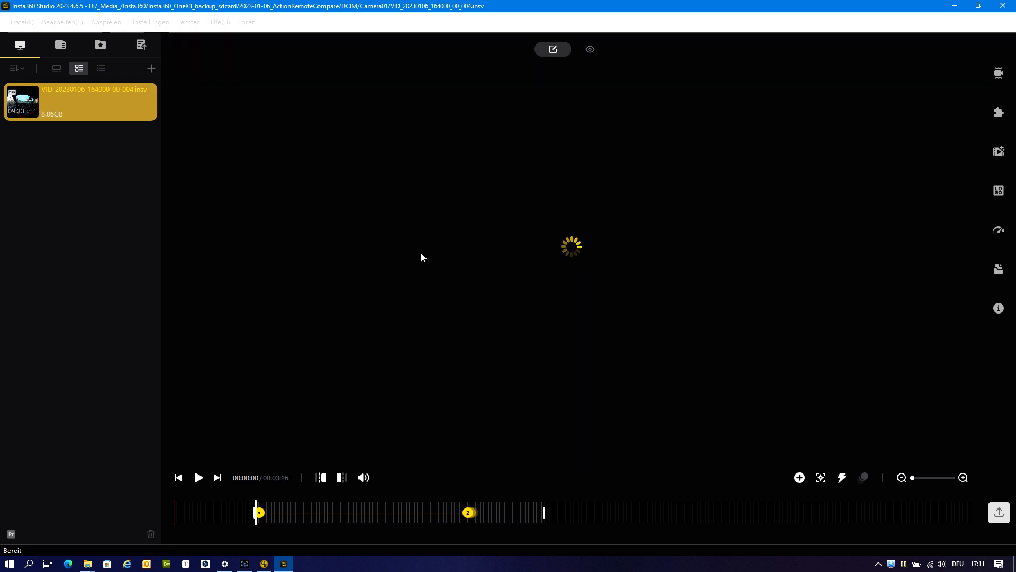
click(324, 513)
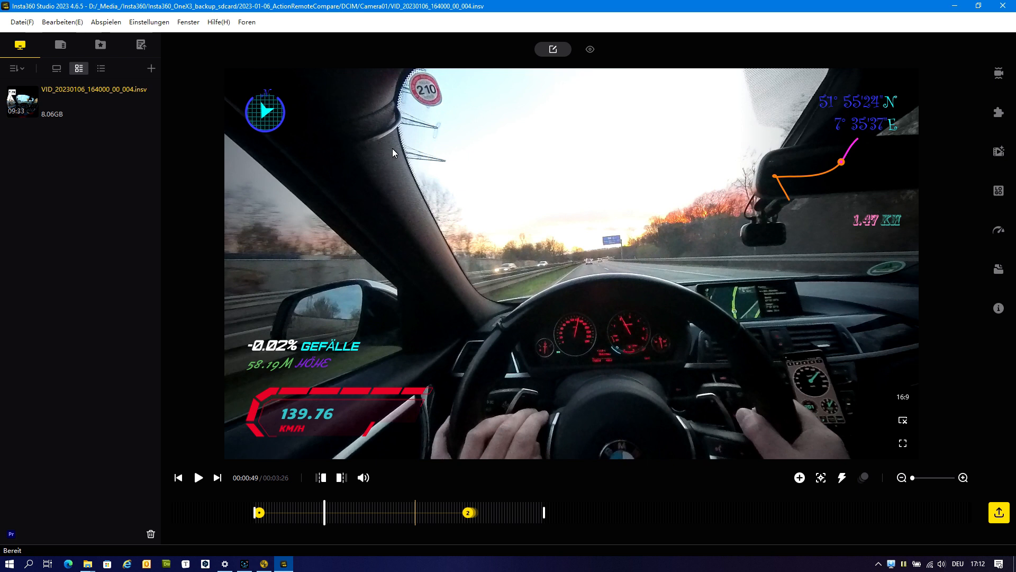
Open the advanced Stats settings and check the MySpecial template's transparency control.
click(999, 231)
click(999, 232)
click(976, 244)
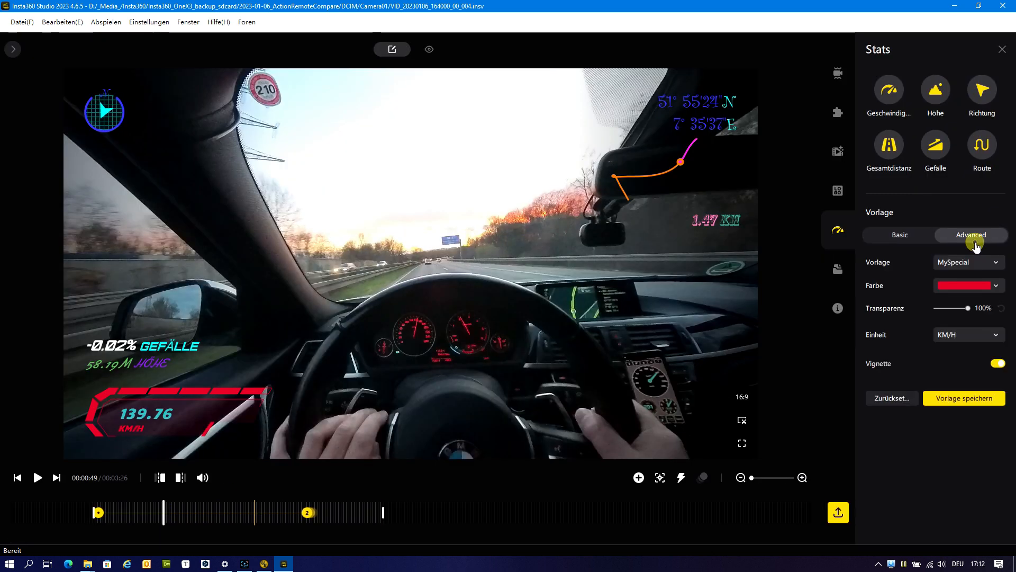
mouse_move(968, 308)
mouse_down()
mouse_move(952, 310)
mouse_move(970, 309)
mouse_up()
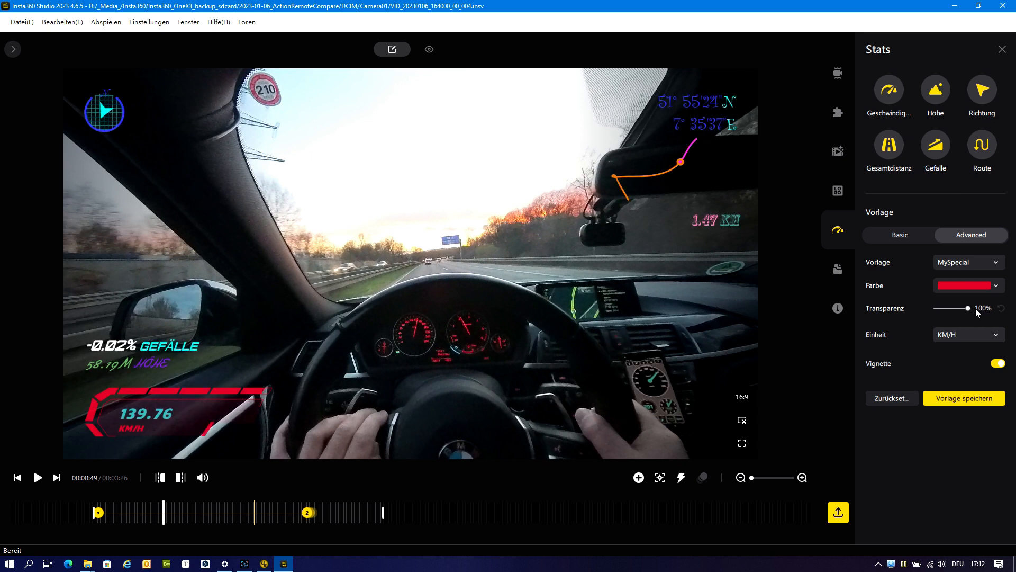